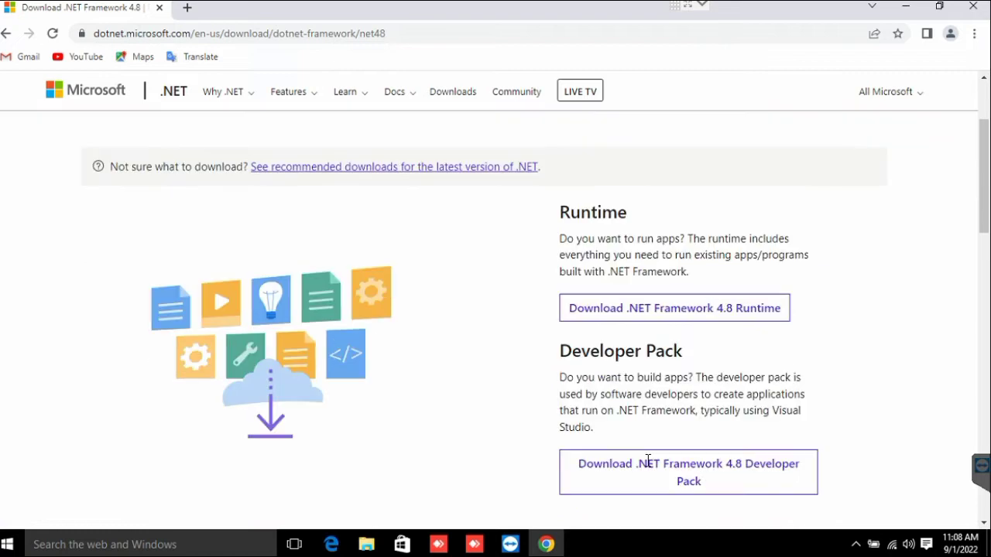
Download the .NET Framework 4.8 Developer Pack offline installer and try to install ndp48-devpack-enu.exe.
{"action": "left_click", "coordinate": [684, 470]}
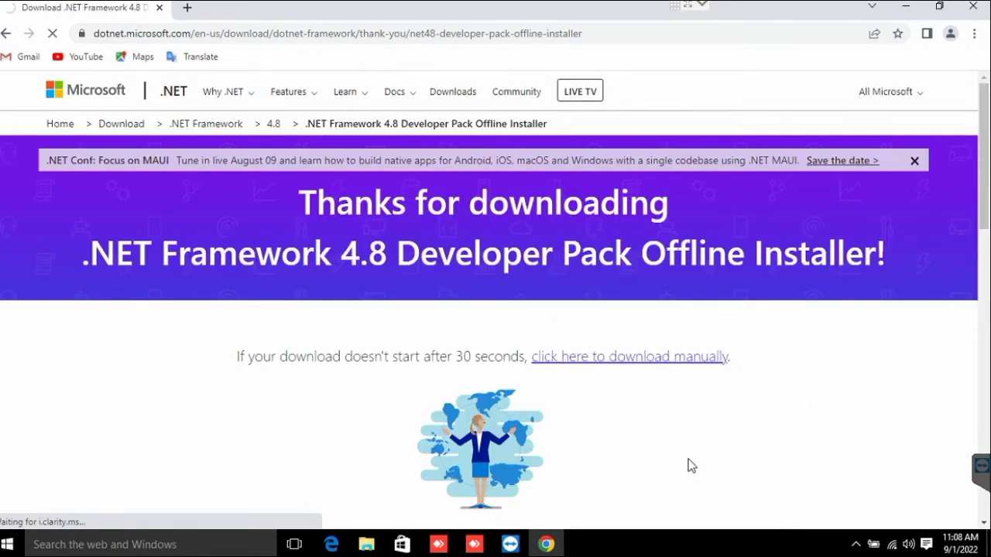
{"action": "left_click", "coordinate": [622, 359]}
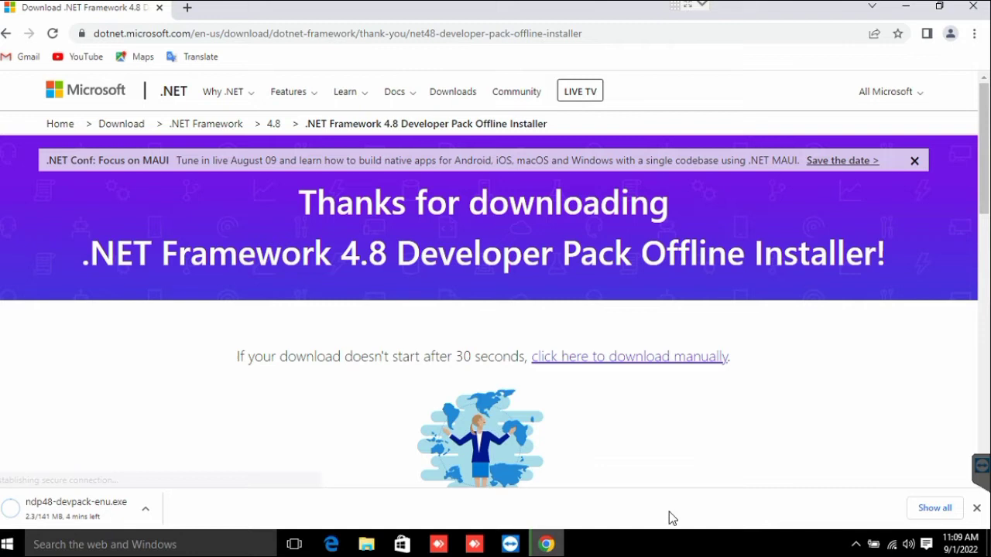
{"action": "left_click", "coordinate": [69, 512]}
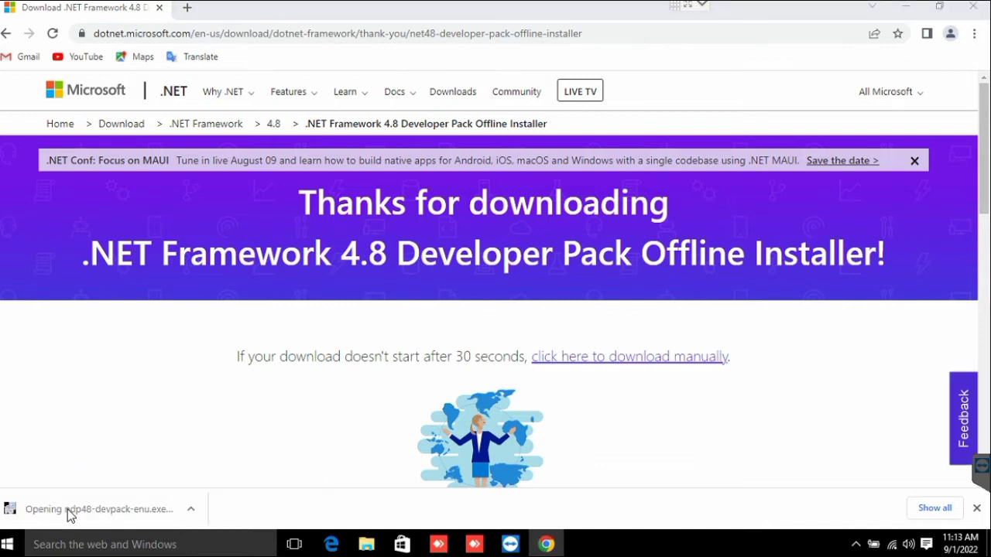
{"action": "left_click", "coordinate": [536, 285]}
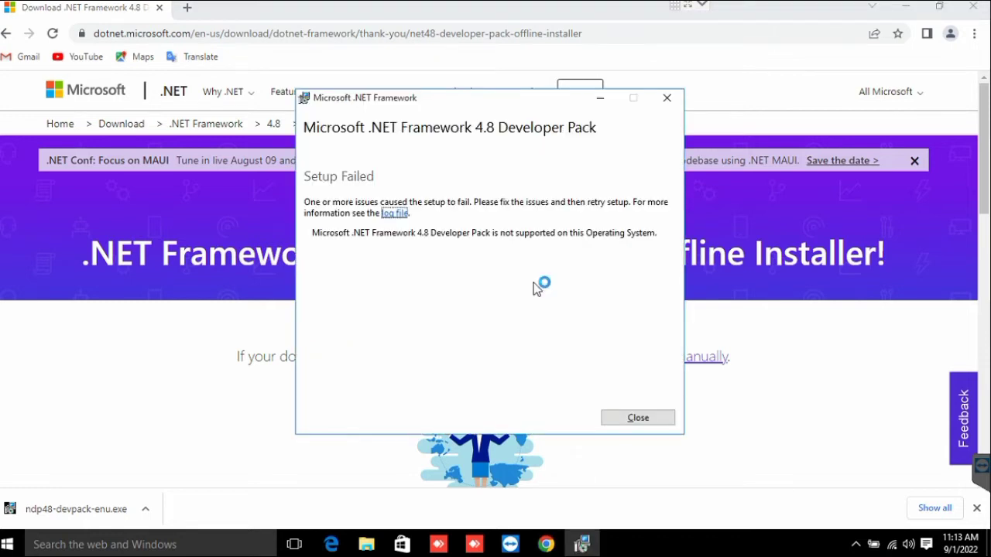
{"action": "left_click", "coordinate": [667, 97]}
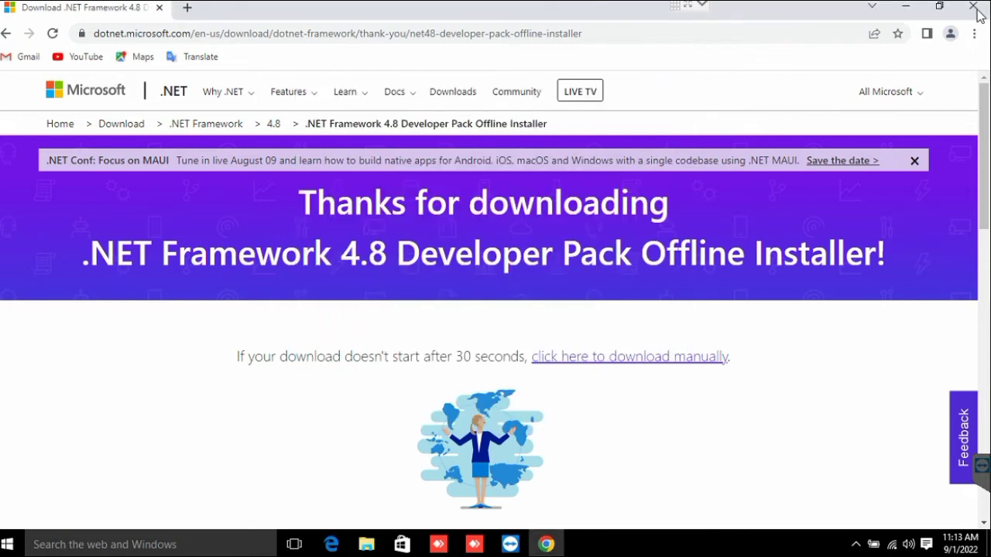
{"action": "left_click", "coordinate": [977, 11]}
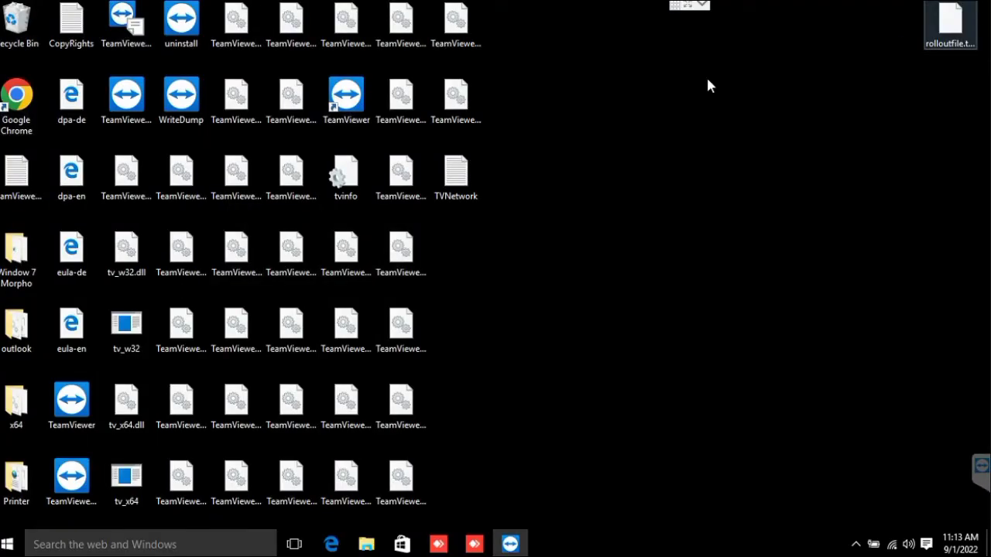
Open the properties of This PC to examine the Windows edition and system type.
{"action": "left_click", "coordinate": [183, 546]}
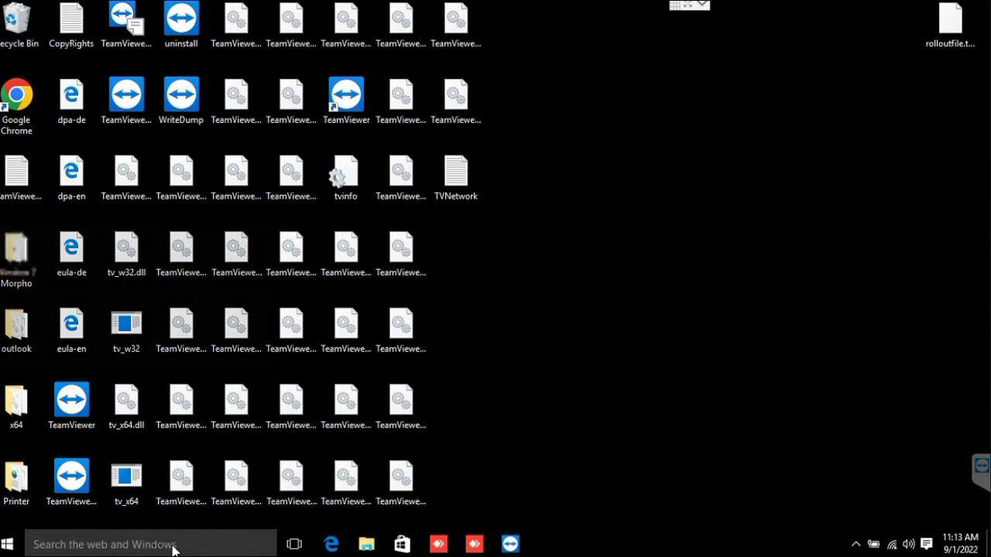
{"action": "left_click", "coordinate": [104, 544]}
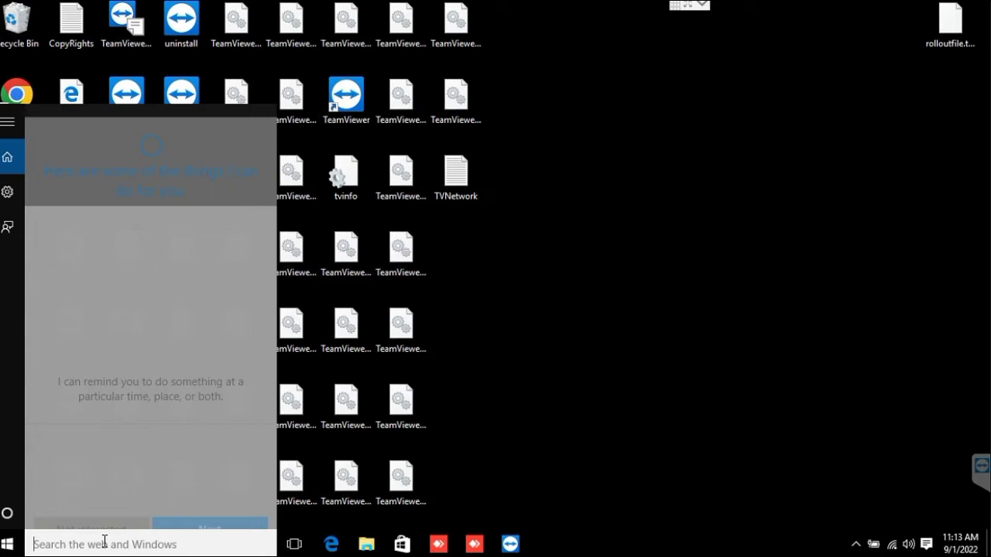
{"action": "type", "text": "pc"}
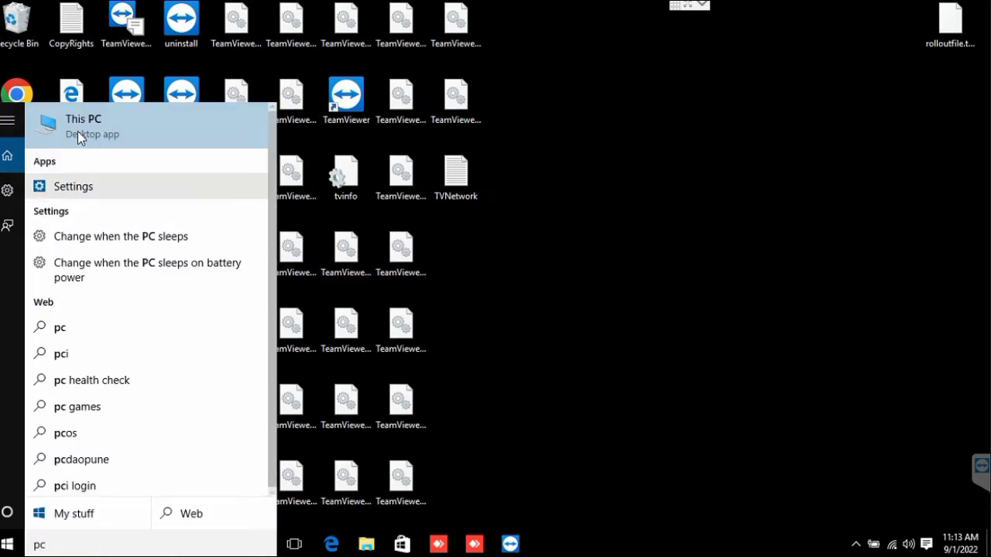
{"action": "right_click", "coordinate": [81, 136]}
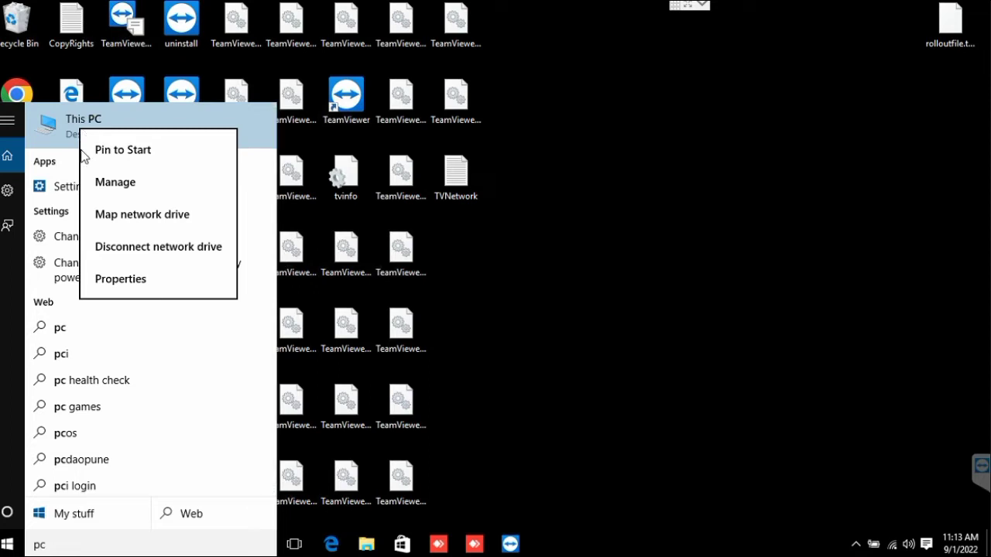
{"action": "left_click", "coordinate": [123, 278]}
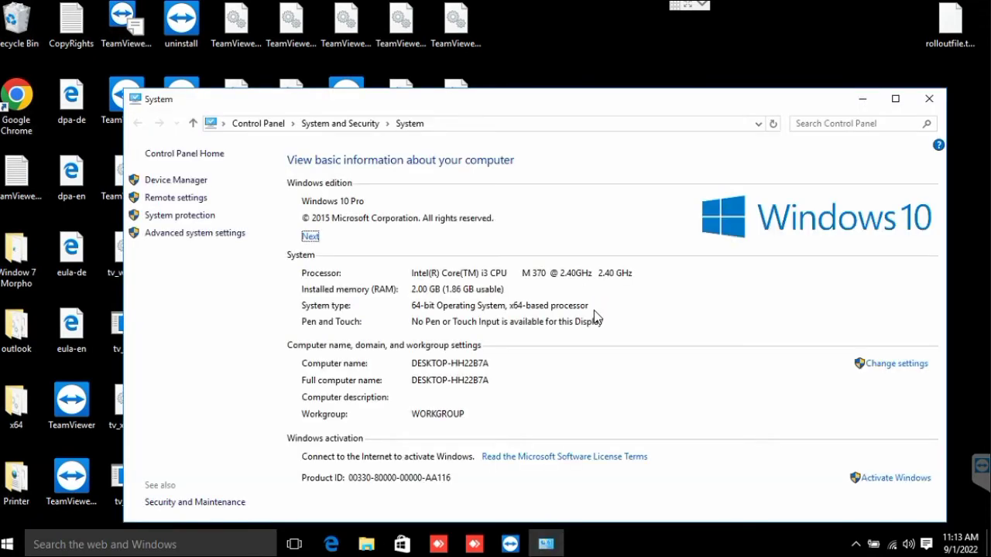
{"action": "left_click", "coordinate": [895, 107]}
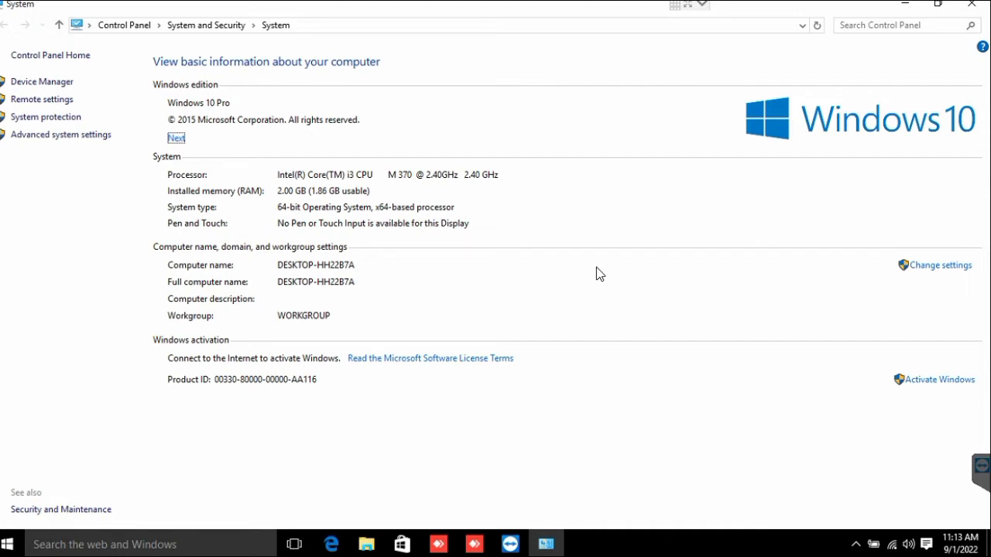
Run winver to check the Windows version and build, and close the version and system information windows.
{"action": "left_click", "coordinate": [176, 545]}
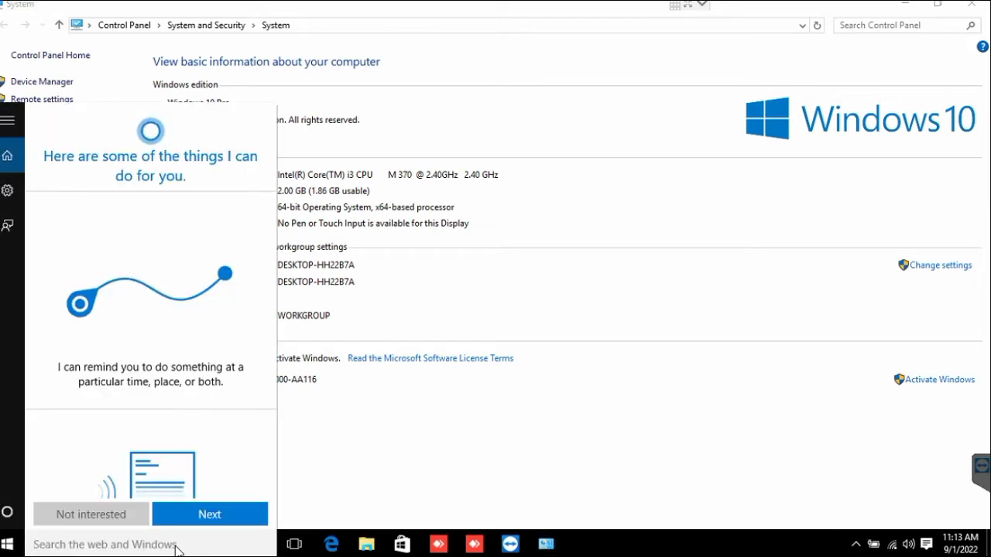
{"action": "type", "text": "win"}
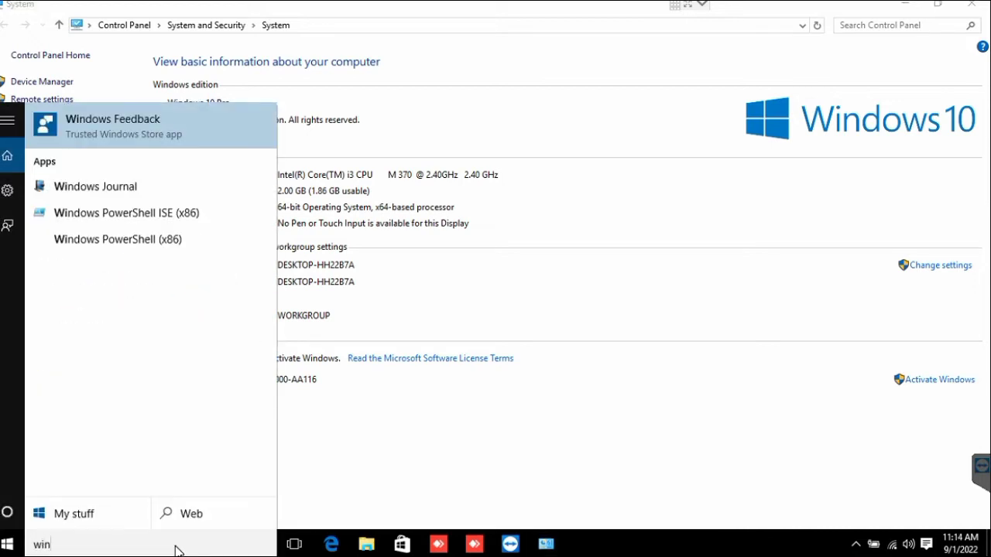
{"action": "type", "text": "ver"}
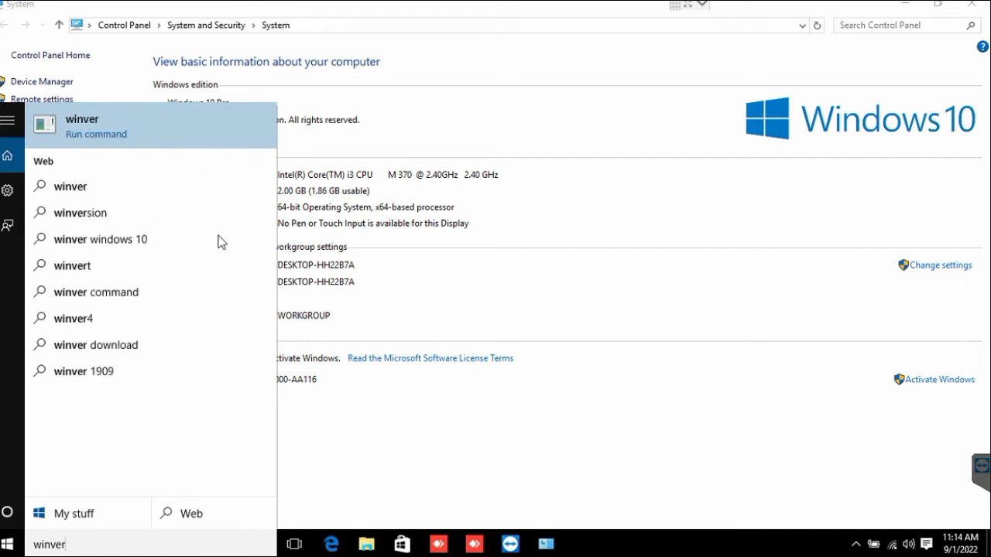
{"action": "left_click", "coordinate": [103, 122]}
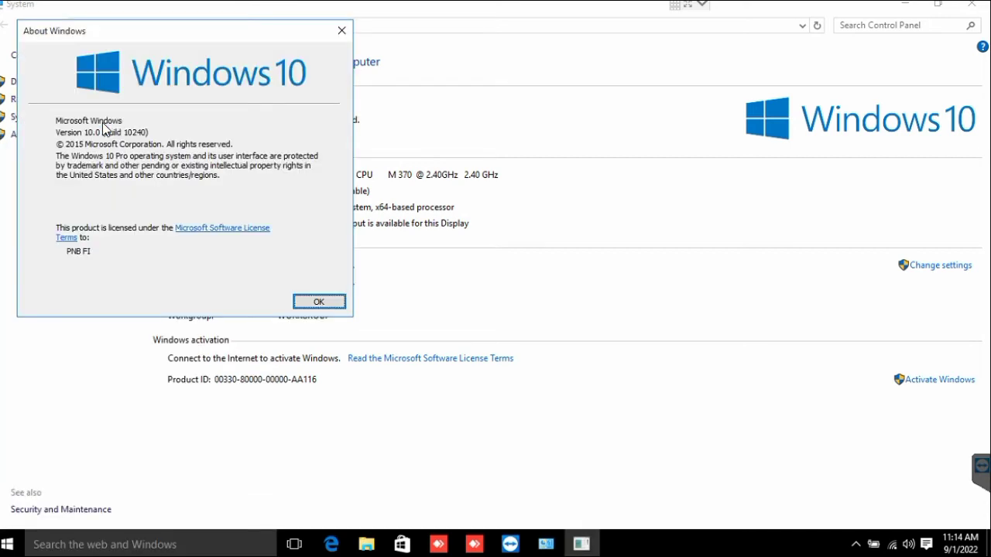
{"action": "left_click_drag", "start_coordinate": [222, 41], "coordinate": [693, 203]}
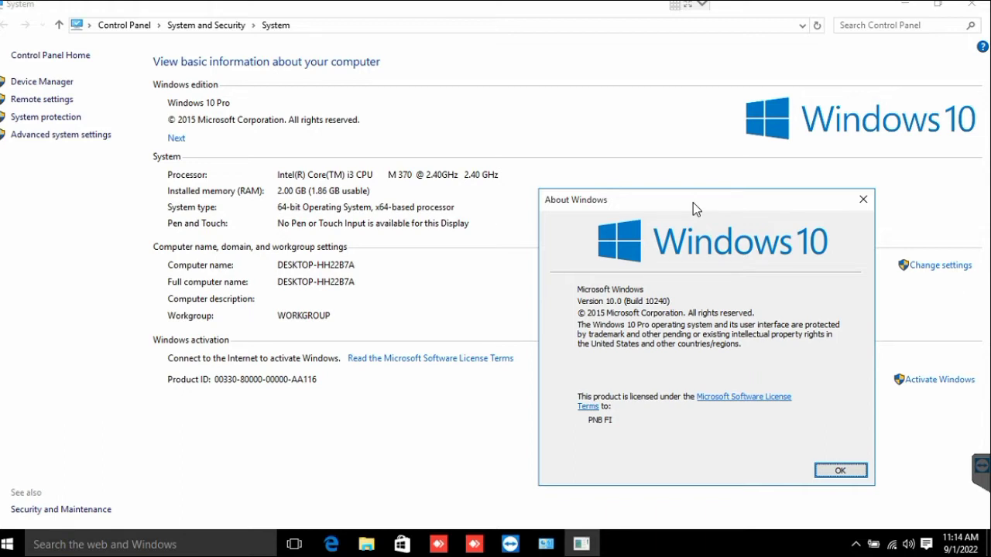
{"action": "left_click", "coordinate": [862, 201]}
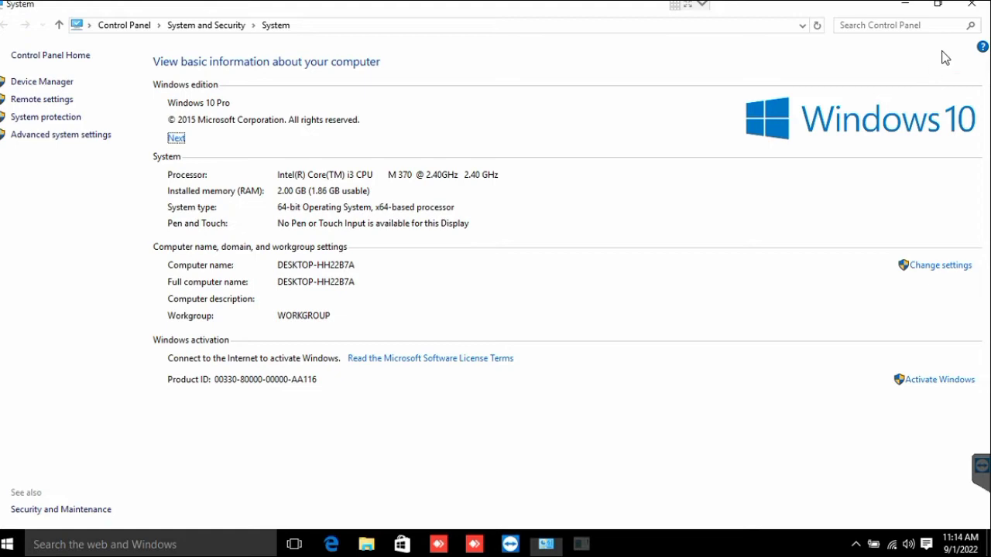
{"action": "left_click", "coordinate": [972, 5]}
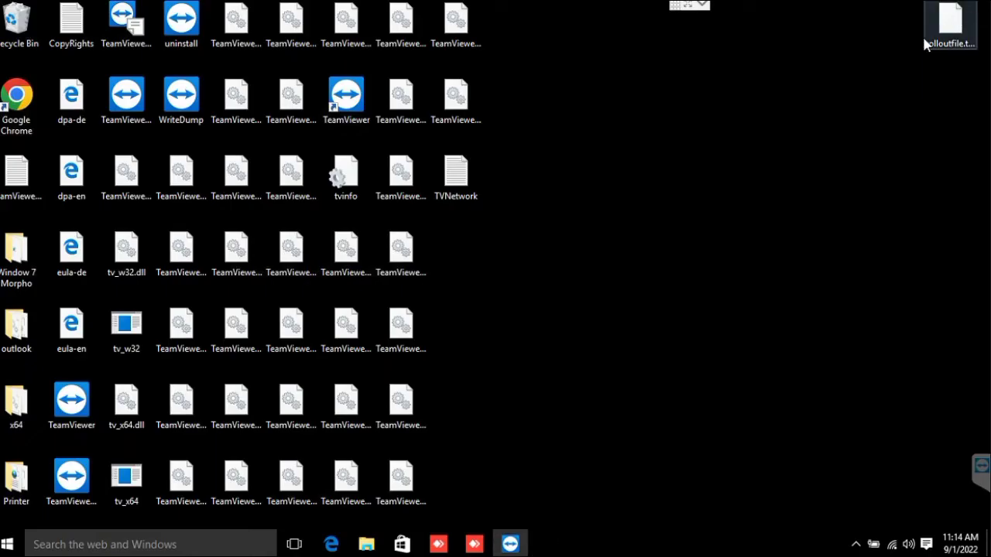
Switch to Google Chrome and search Google for "windows 10 update assistant".
{"action": "left_click", "coordinate": [600, 172]}
{"action": "key", "text": "g"}
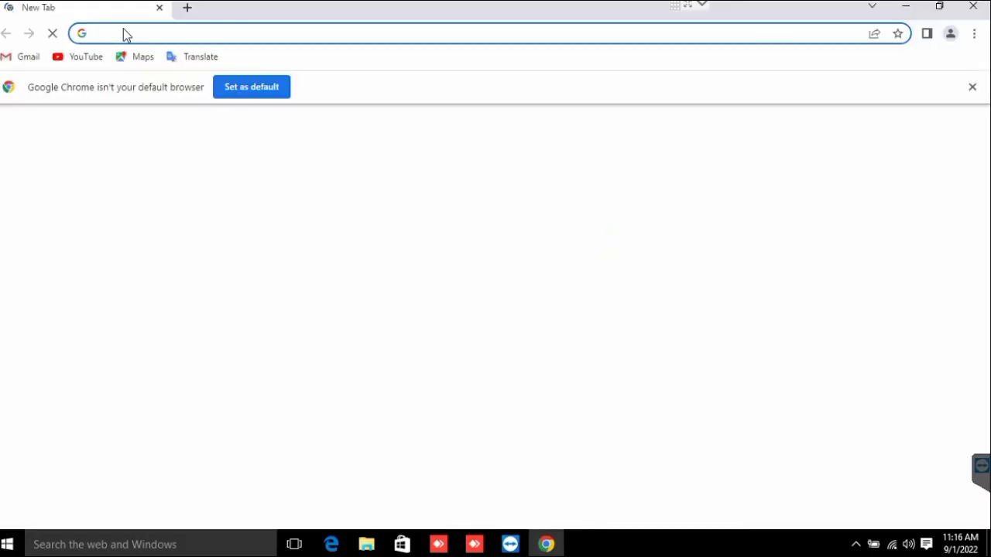
{"action": "left_click", "coordinate": [973, 87]}
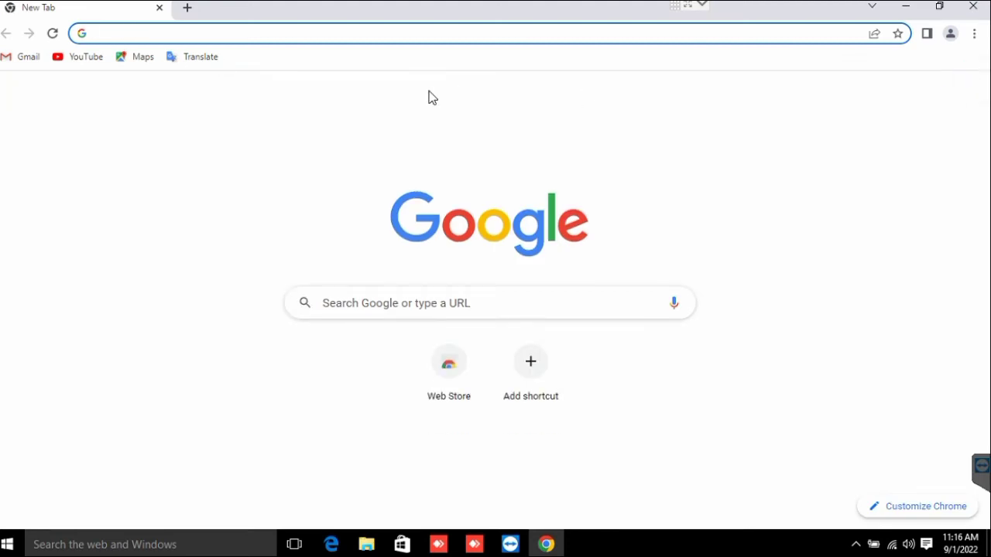
{"action": "left_click", "coordinate": [387, 303]}
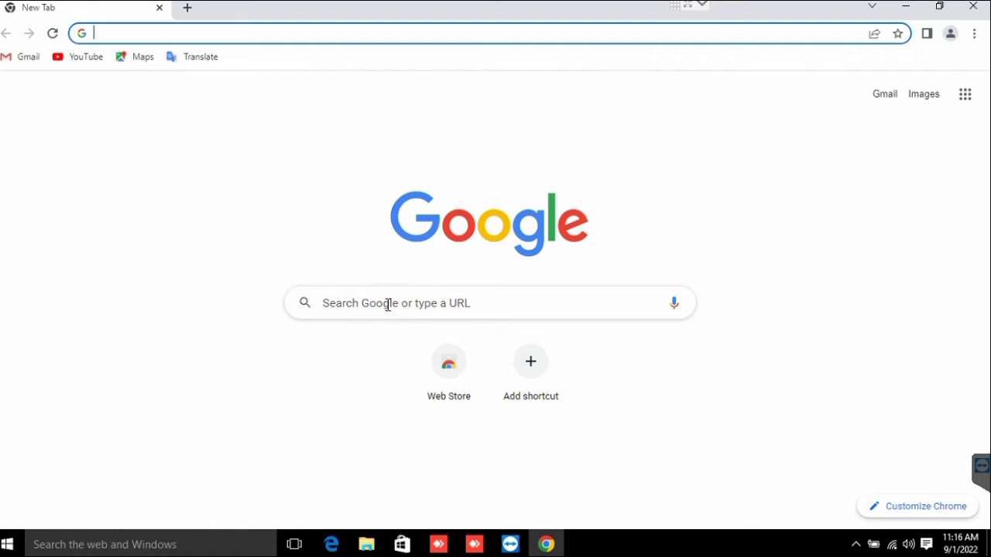
{"action": "type", "text": "window"}
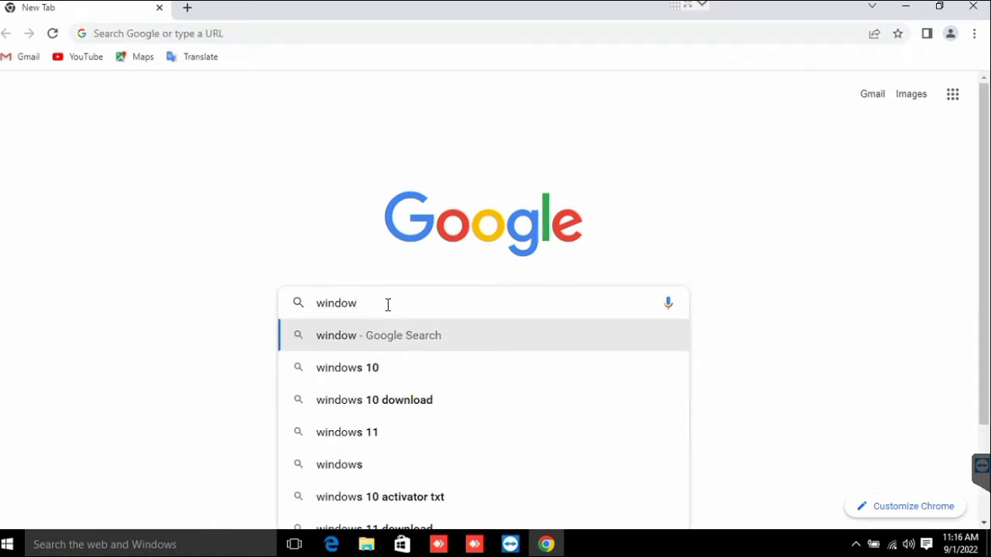
{"action": "type", "text": " 10 u"}
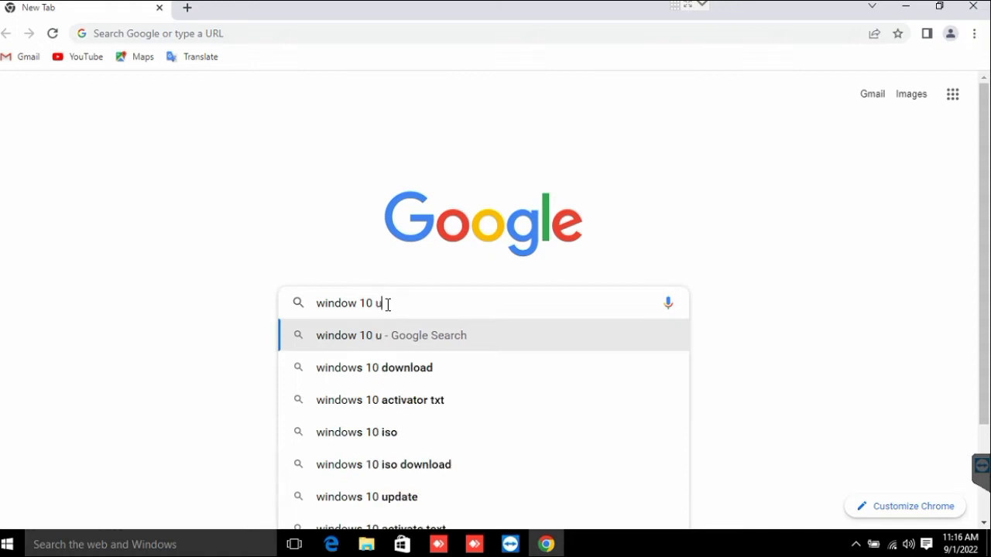
{"action": "type", "text": "pdate"}
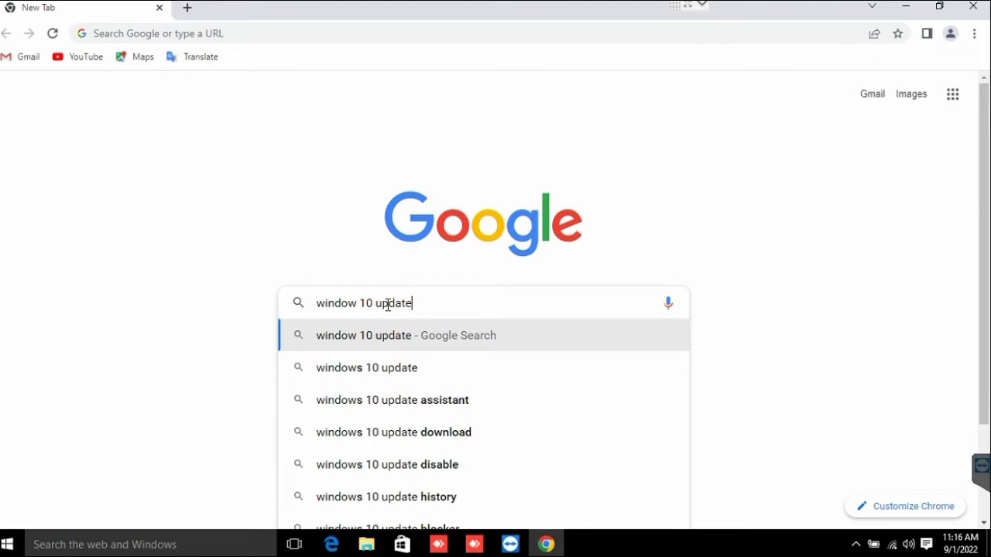
{"action": "left_click", "coordinate": [440, 405]}
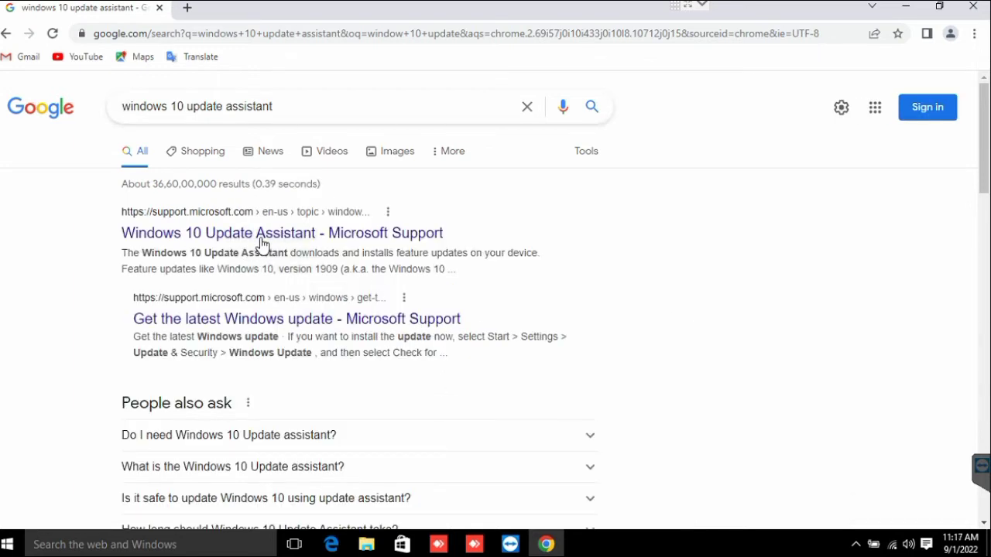
Look through the Windows 10 Update Assistant support page and return to the search results.
{"action": "left_click", "coordinate": [252, 234]}
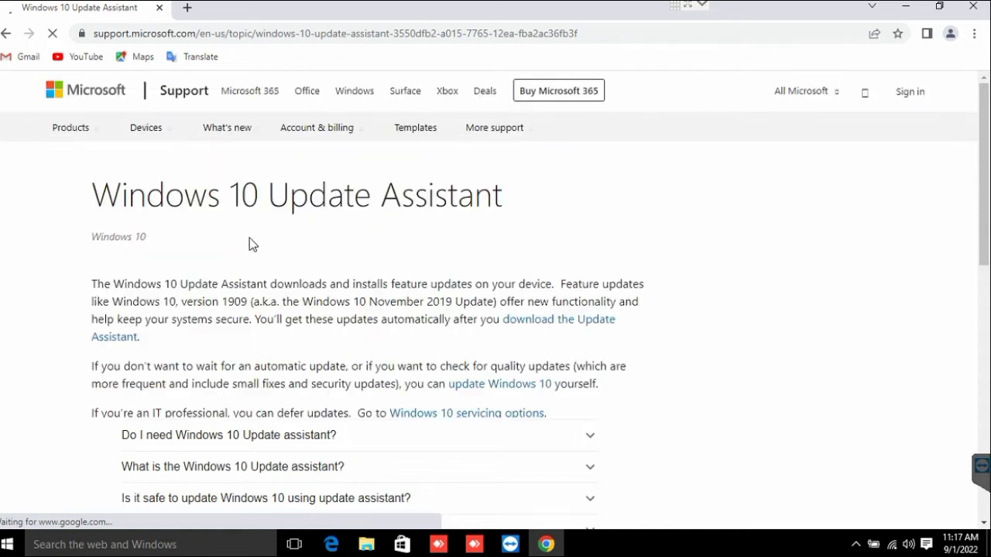
{"action": "scroll", "coordinate": [277, 301], "scroll_direction": "down", "scroll_amount": 5}
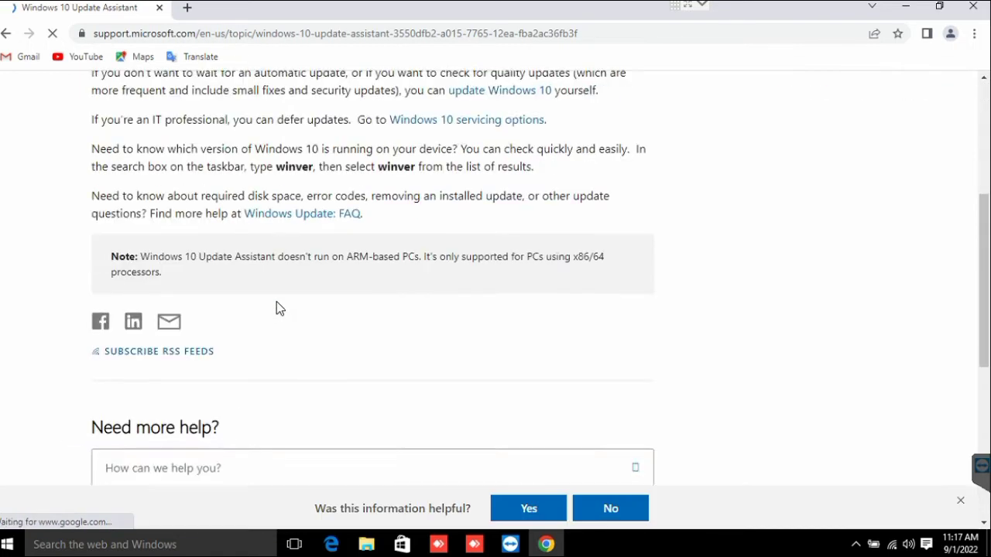
{"action": "left_click", "coordinate": [6, 36]}
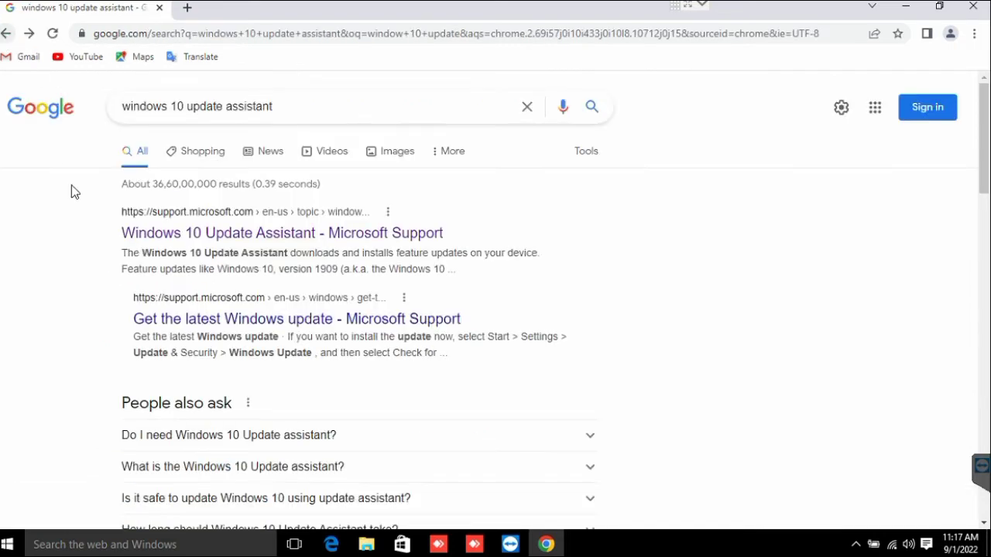
Open the "Get the latest Windows update" support page from the results and find its update check option.
{"action": "left_click", "coordinate": [267, 324]}
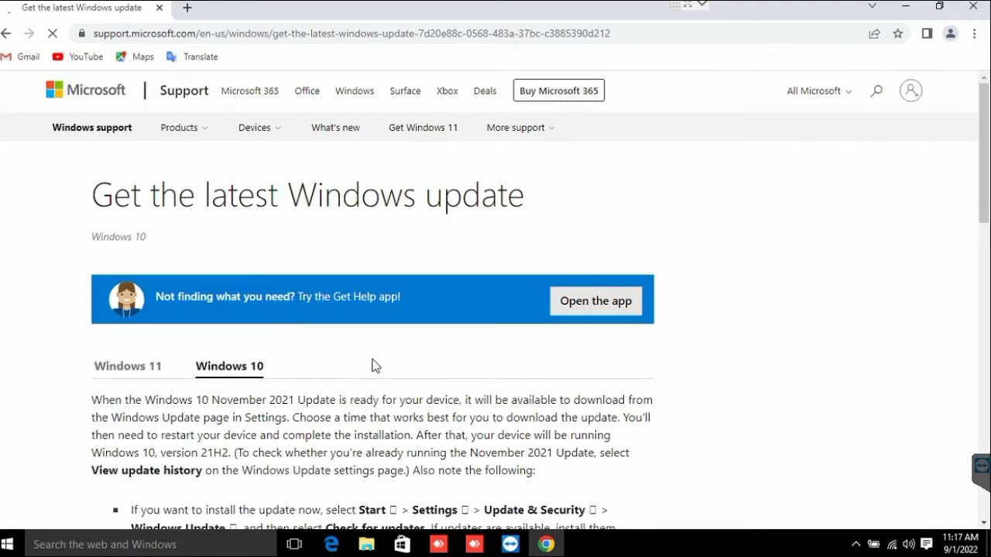
{"action": "scroll", "coordinate": [371, 362], "scroll_direction": "down", "scroll_amount": 2}
{"action": "scroll", "coordinate": [374, 360], "scroll_direction": "down", "scroll_amount": 4}
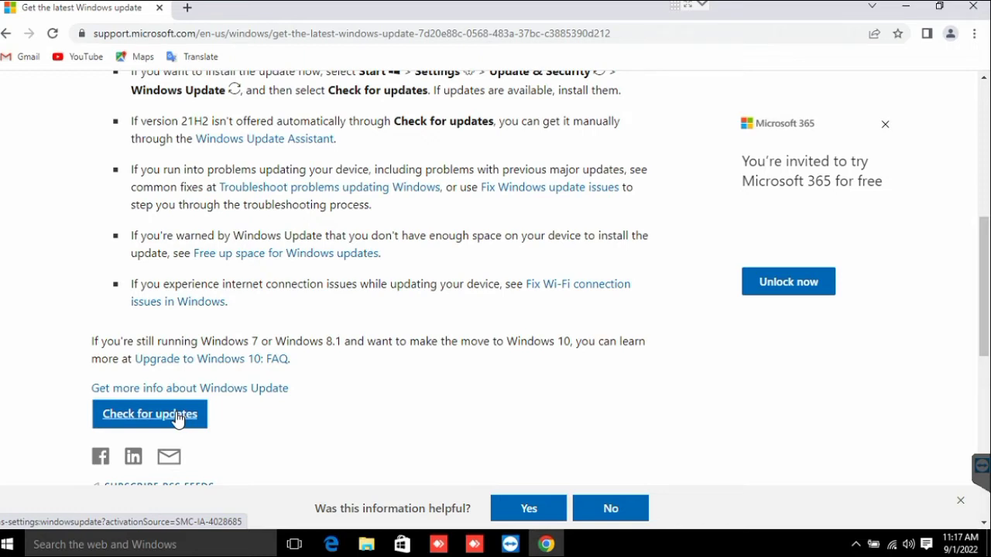
{"action": "scroll", "coordinate": [178, 418], "scroll_direction": "down", "scroll_amount": 2}
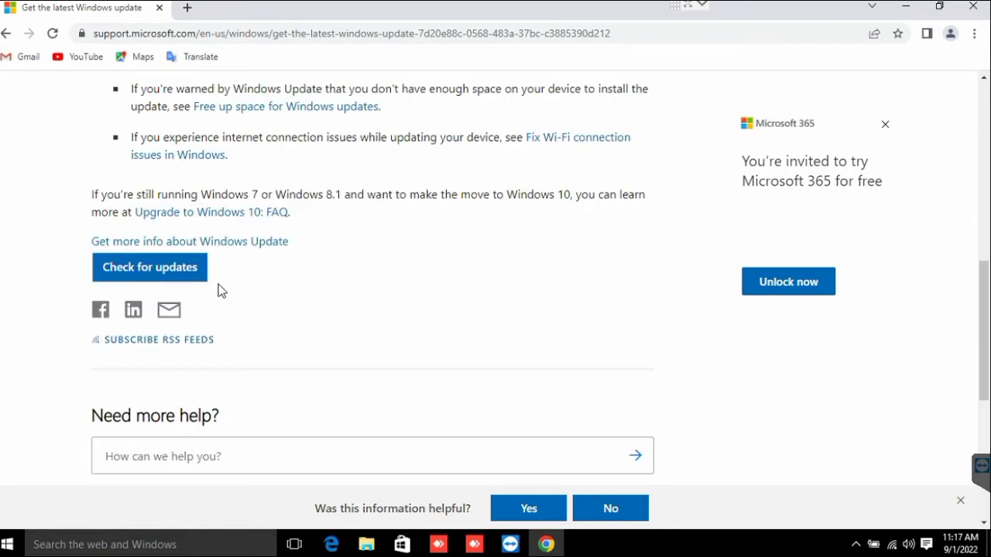
Launch the update check from the support page, allow it to open Settings, and open Windows Update in Update & security.
{"action": "left_click", "coordinate": [171, 275]}
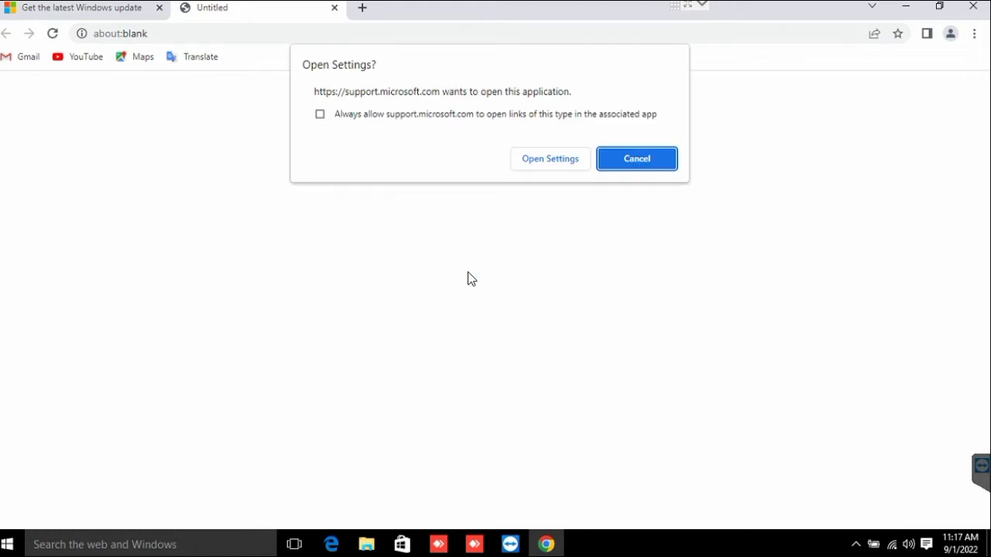
{"action": "left_click", "coordinate": [557, 159]}
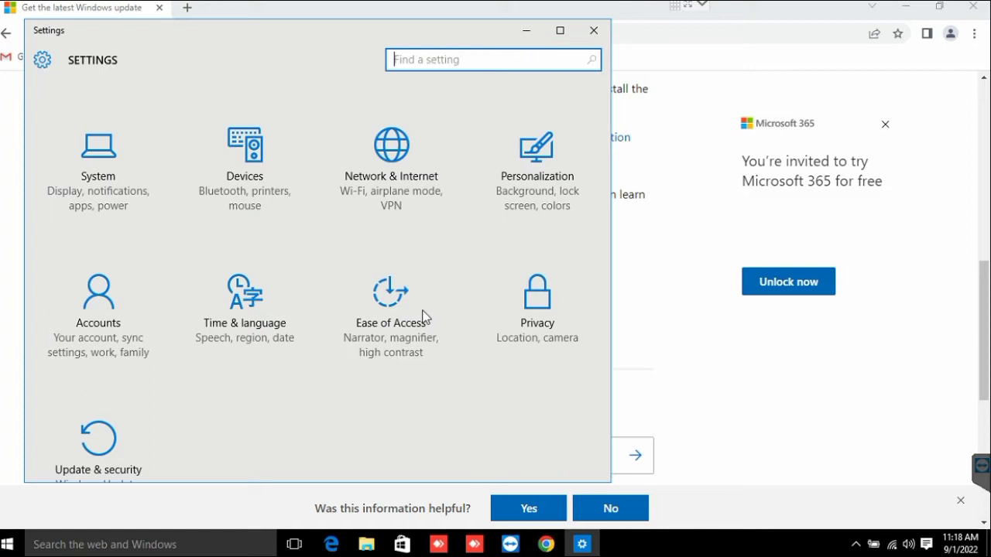
{"action": "left_click", "coordinate": [85, 448]}
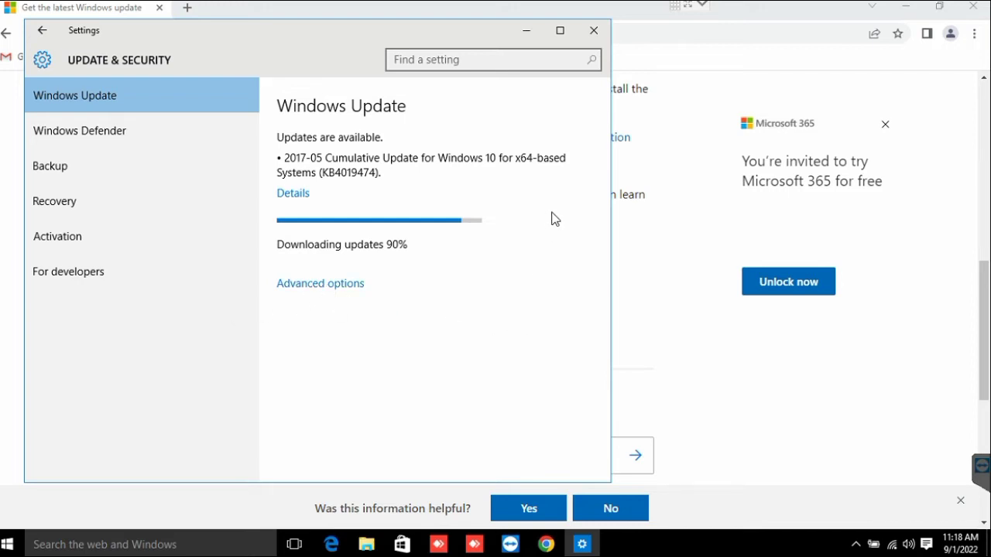
Maximize Settings, check the Windows Update entry in the Services console, and close the console.
{"action": "left_click", "coordinate": [561, 31]}
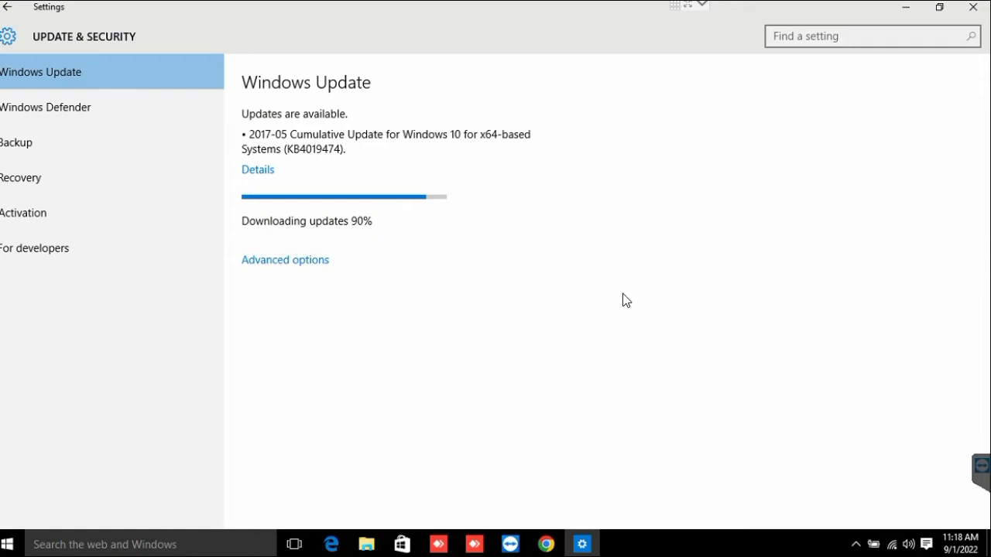
{"action": "left_click", "coordinate": [182, 545]}
{"action": "type", "text": "ser"}
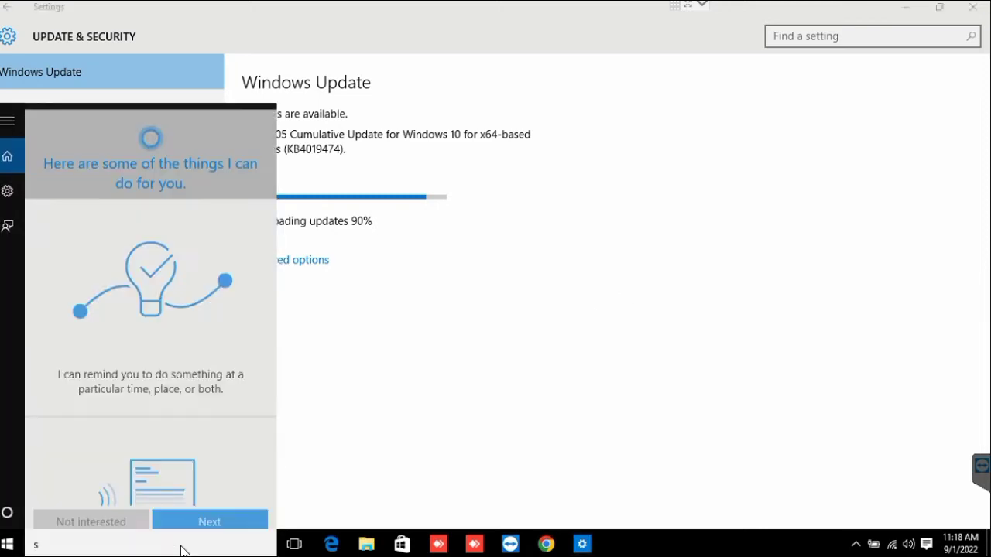
{"action": "left_click", "coordinate": [83, 135]}
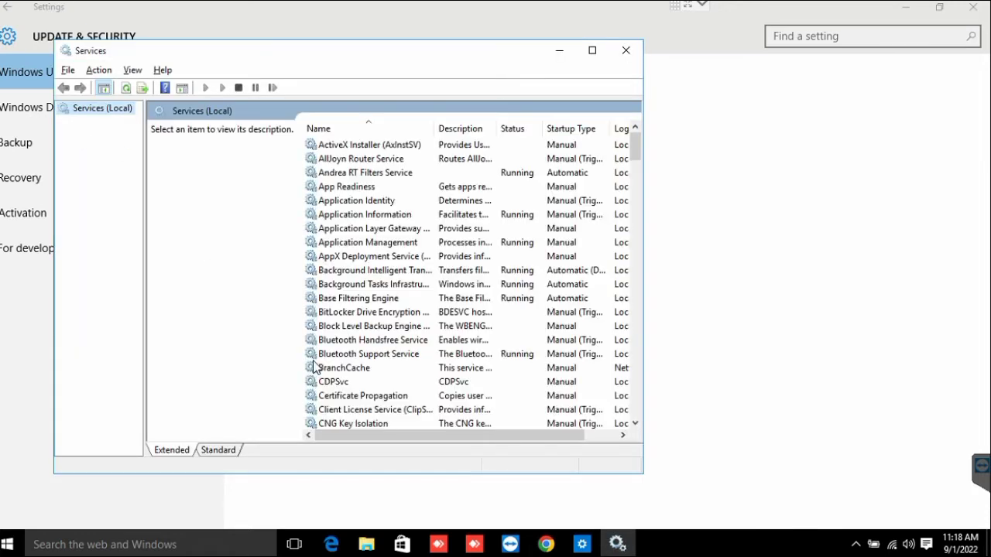
{"action": "left_click", "coordinate": [345, 365]}
{"action": "key", "text": "w"}
{"action": "scroll", "coordinate": [347, 362], "scroll_direction": "down", "scroll_amount": 6}
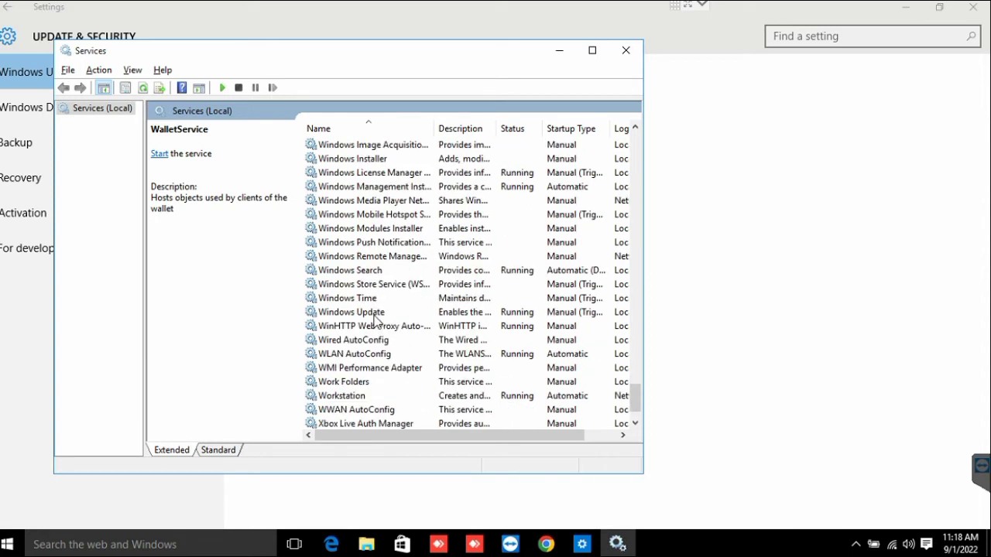
{"action": "left_click", "coordinate": [626, 51]}
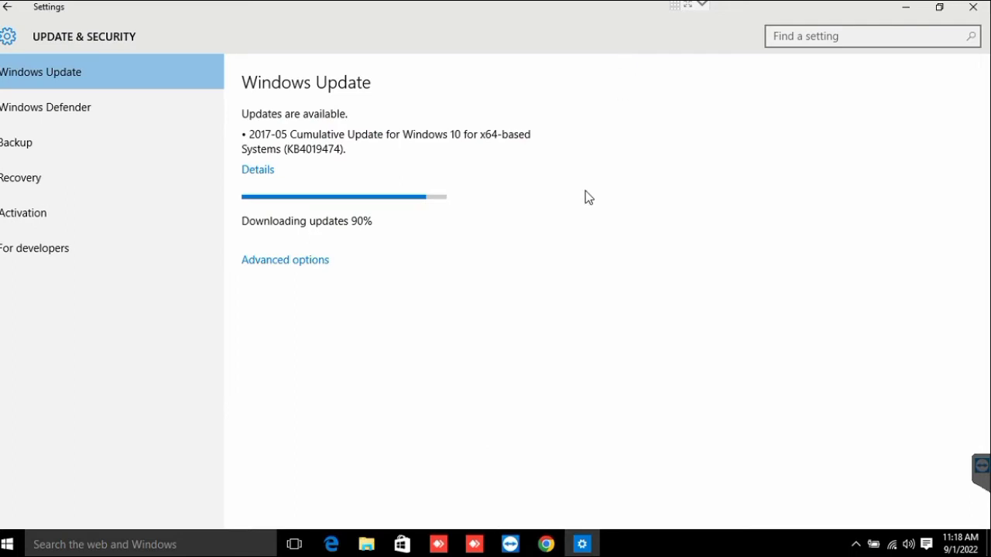
Review Windows Update's advanced options, glance at the support page in Google Chrome, and return to the update progress in Settings.
{"action": "left_click", "coordinate": [288, 264]}
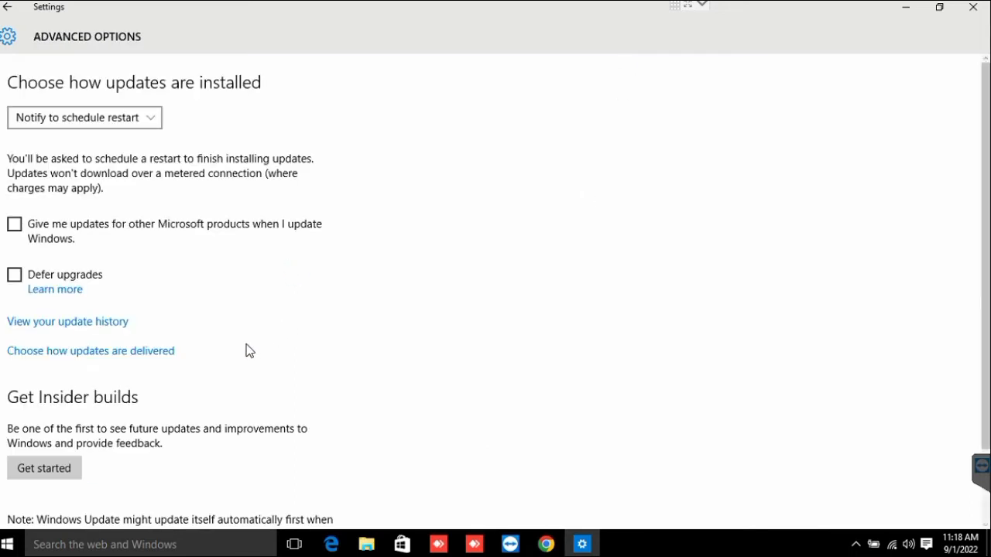
{"action": "scroll", "coordinate": [180, 406], "scroll_direction": "down", "scroll_amount": 2}
{"action": "scroll", "coordinate": [169, 410], "scroll_direction": "up", "scroll_amount": 2}
{"action": "left_click", "coordinate": [7, 8]}
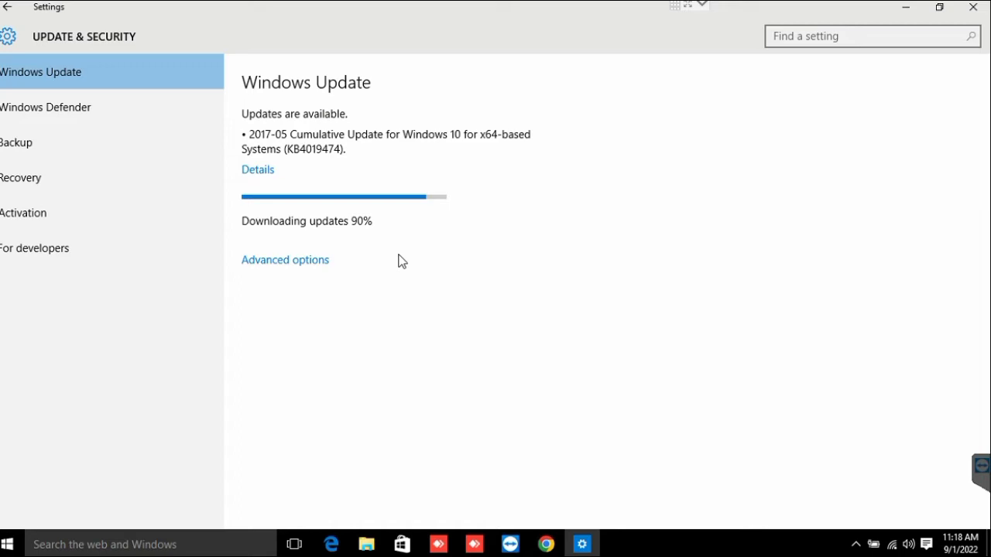
{"action": "left_click", "coordinate": [326, 209]}
{"action": "left_click", "coordinate": [547, 544]}
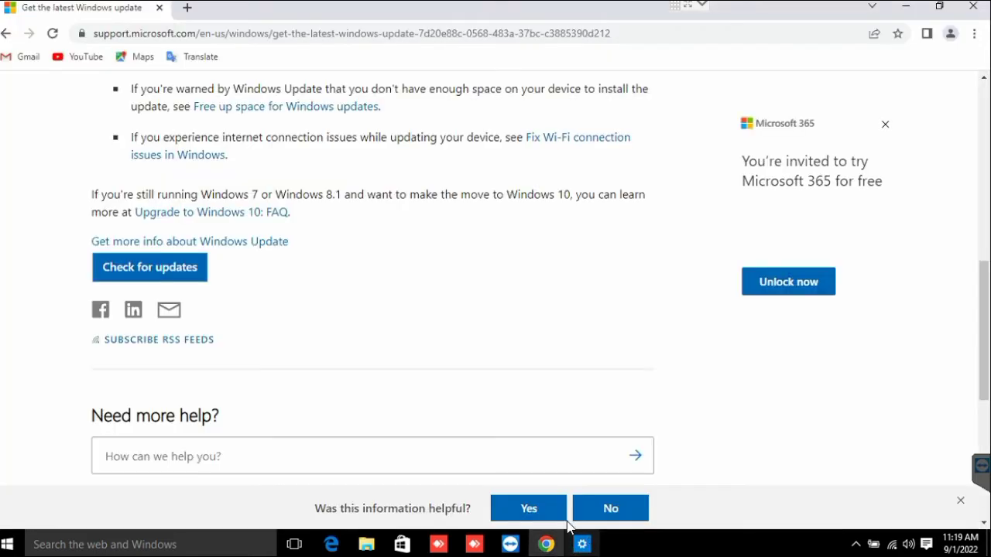
{"action": "left_click", "coordinate": [582, 545]}
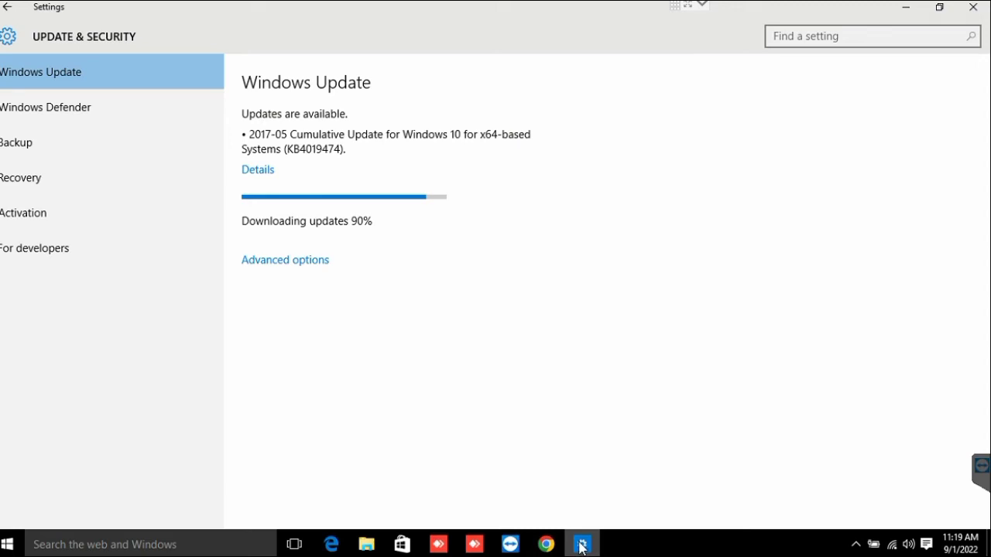
Reopen the Services console, find the Windows Update service, and open its properties.
{"action": "left_click", "coordinate": [184, 549]}
{"action": "type", "text": "ser"}
{"action": "left_click", "coordinate": [113, 137]}
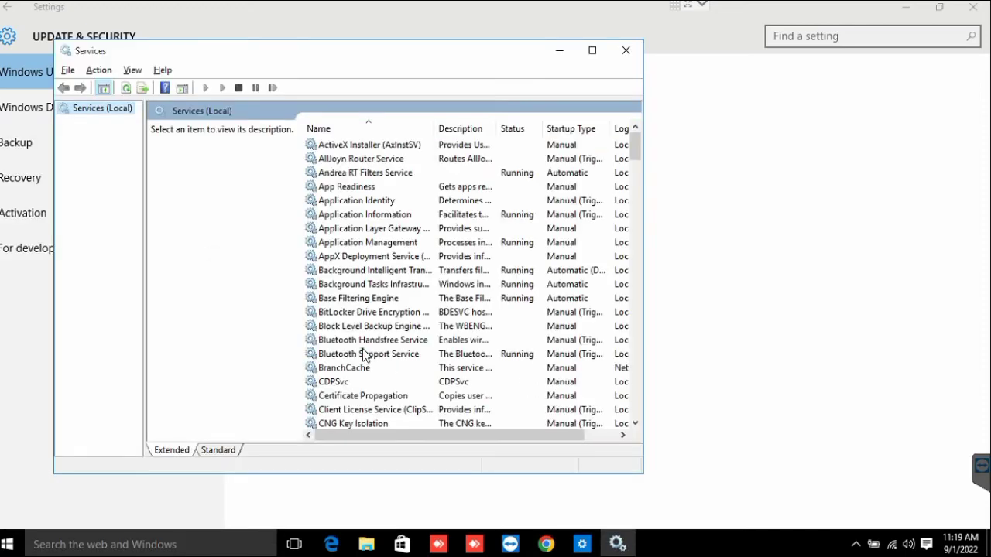
{"action": "left_click", "coordinate": [361, 350]}
{"action": "key", "text": "w"}
{"action": "scroll", "coordinate": [363, 354], "scroll_direction": "down", "scroll_amount": 5}
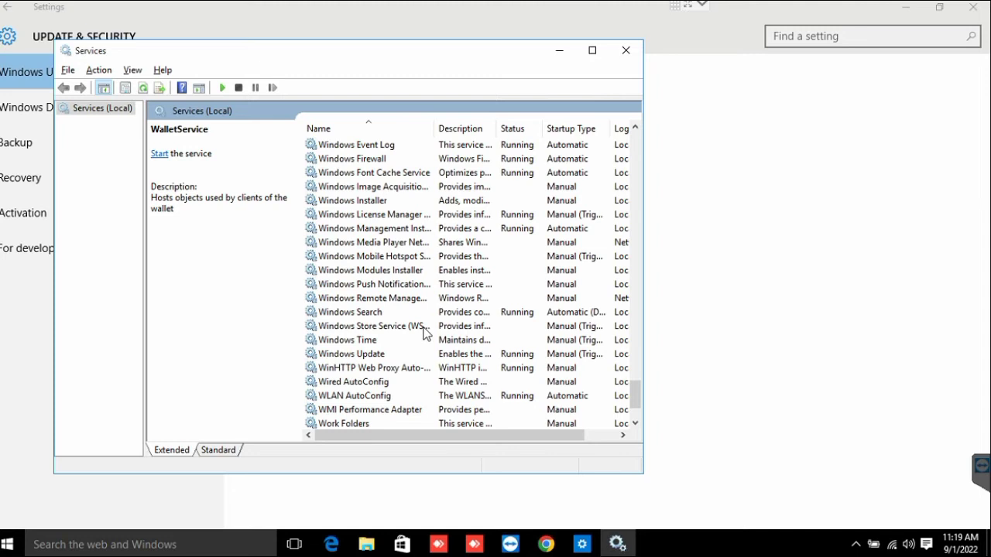
{"action": "left_click", "coordinate": [363, 355]}
{"action": "right_click", "coordinate": [363, 354]}
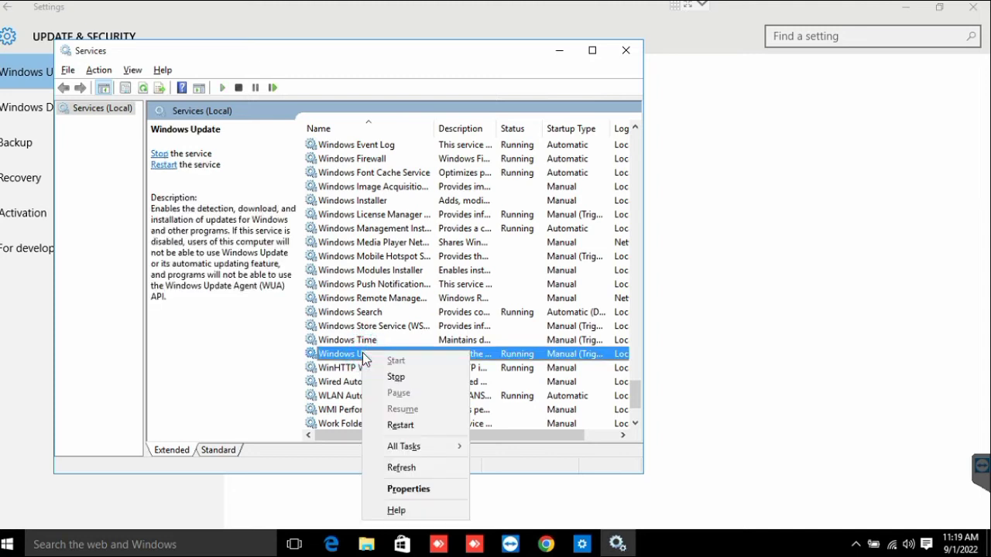
{"action": "left_click", "coordinate": [411, 489]}
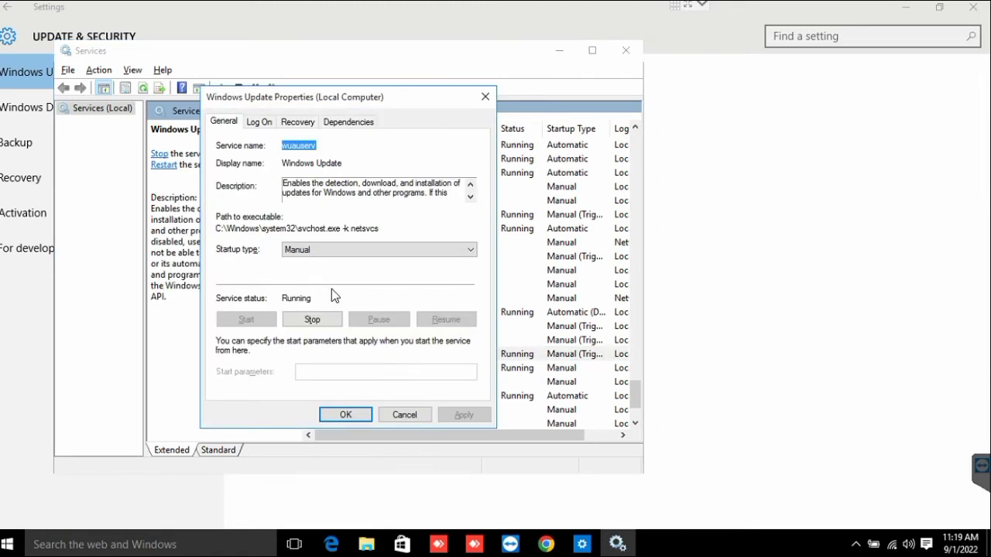
Set the Windows Update service's startup type to Automatic, apply the change, and restart the service.
{"action": "left_click", "coordinate": [312, 252]}
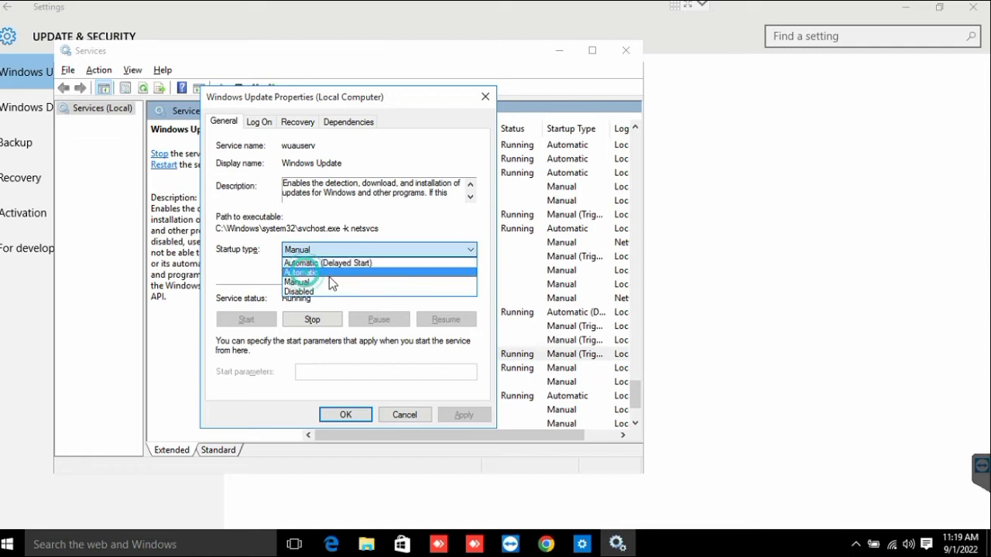
{"action": "left_click", "coordinate": [318, 275]}
{"action": "left_click", "coordinate": [464, 415]}
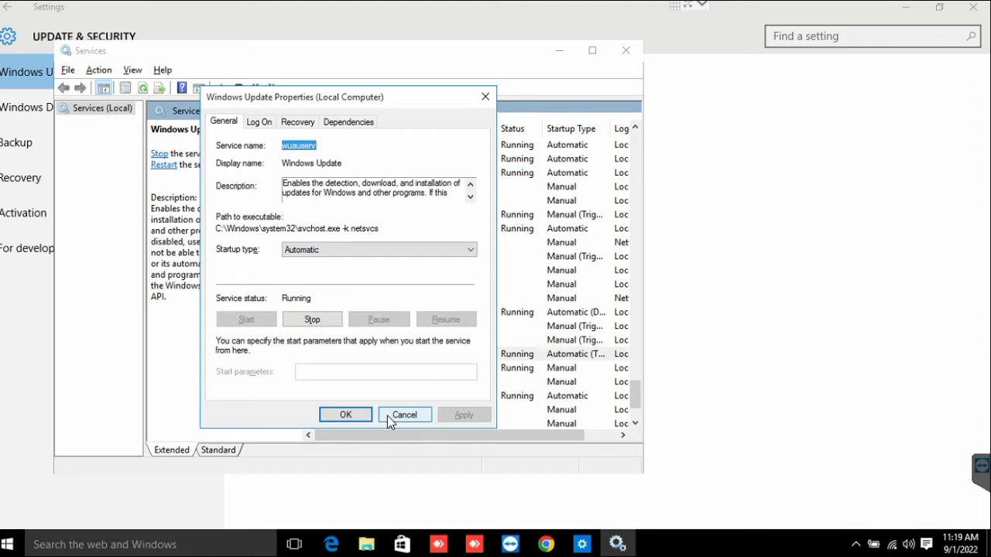
{"action": "left_click", "coordinate": [346, 415]}
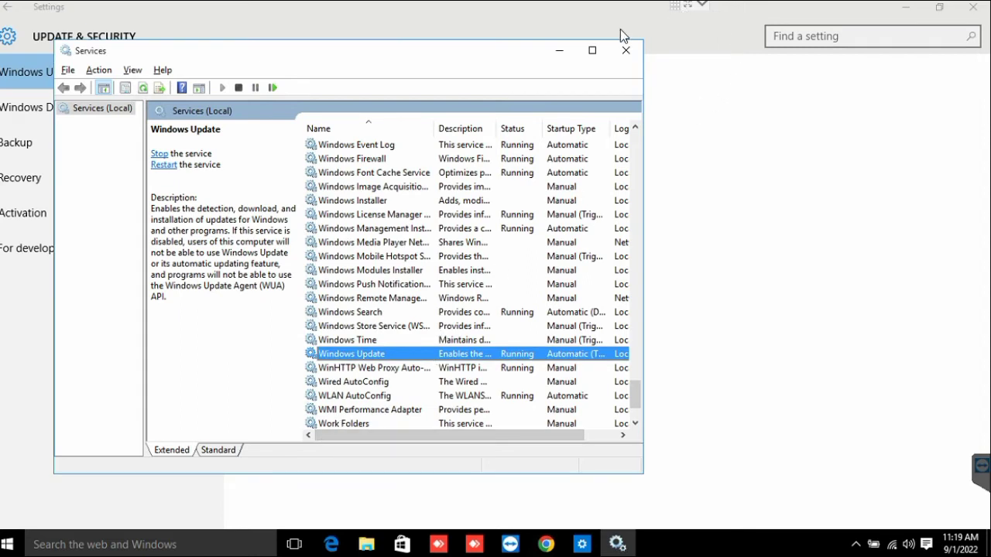
{"action": "left_click", "coordinate": [164, 166]}
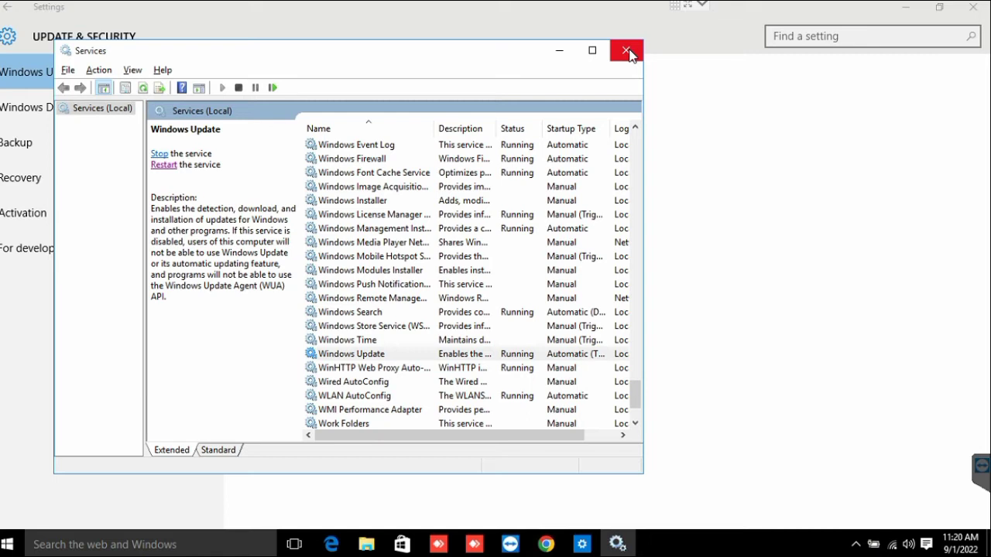
{"action": "left_click", "coordinate": [561, 55]}
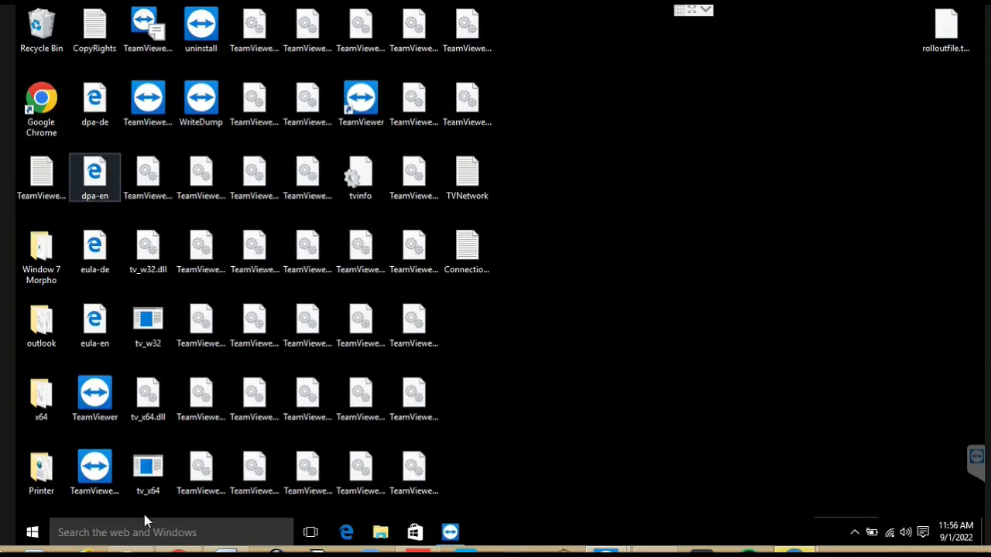
Run winver to check the installed Windows version and build, and dismiss the About Windows dialog.
{"action": "left_click", "coordinate": [129, 536]}
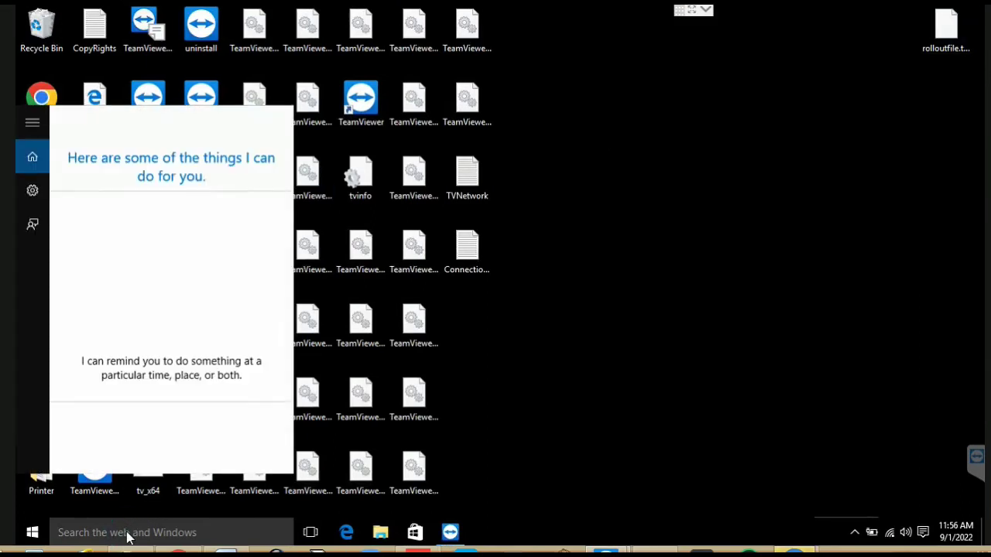
{"action": "type", "text": "winver"}
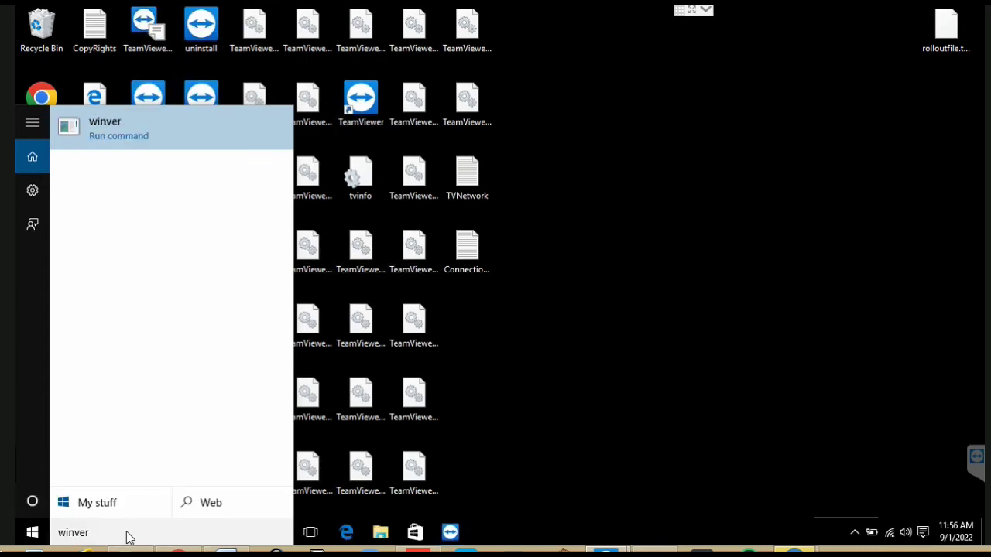
{"action": "key", "text": "Return"}
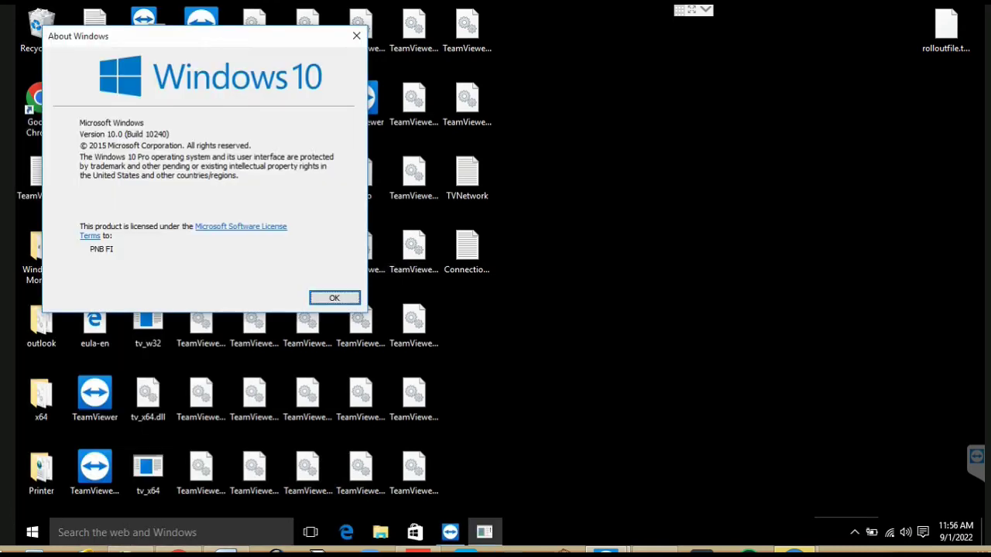
{"action": "left_click", "coordinate": [335, 299]}
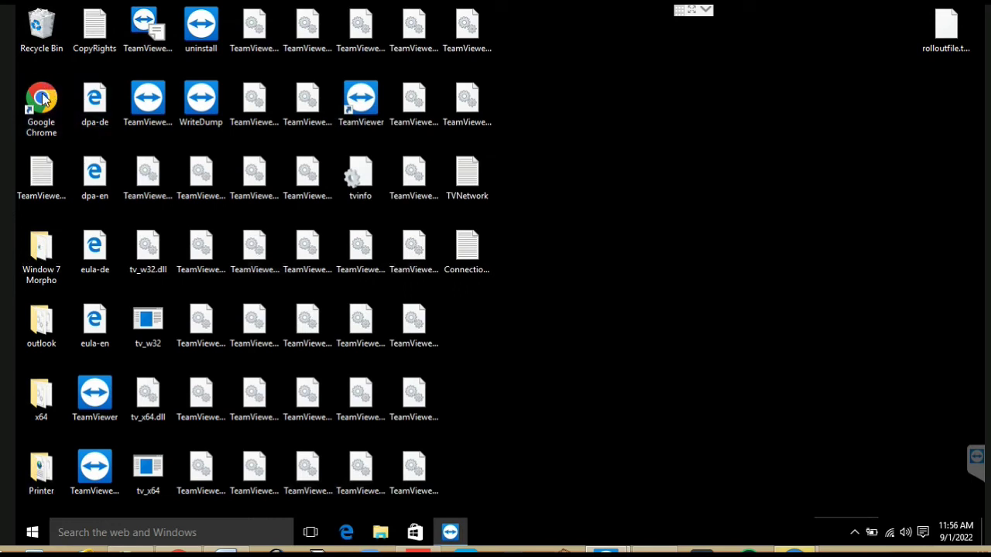
Find This PC through a "pc" search, view its system properties, and close the System window.
{"action": "left_click", "coordinate": [215, 534]}
{"action": "type", "text": "pc"}
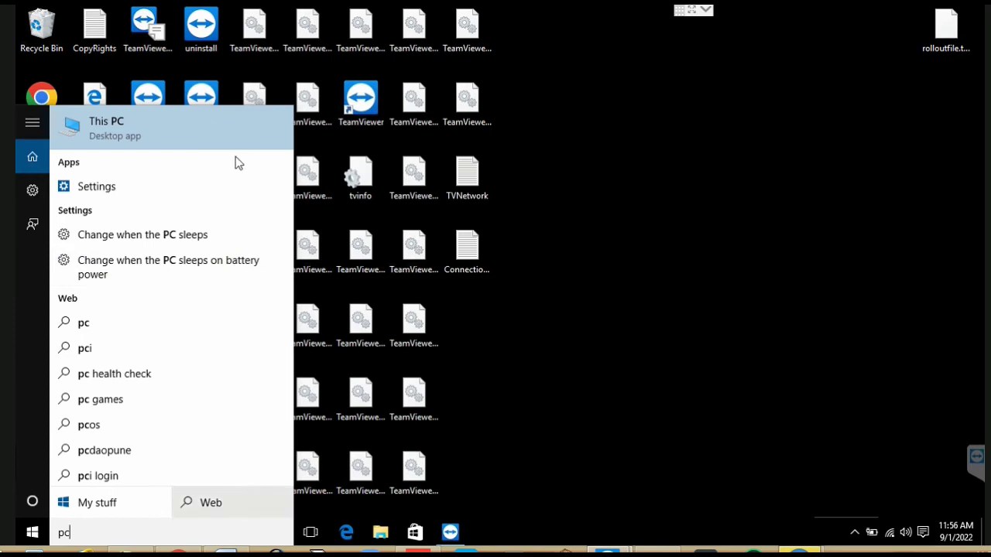
{"action": "right_click", "coordinate": [87, 129]}
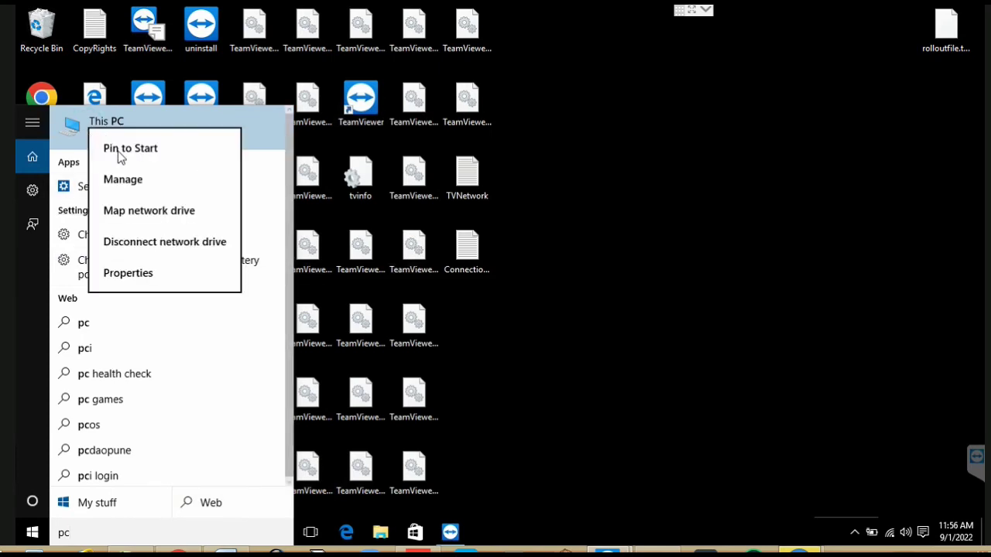
{"action": "left_click", "coordinate": [130, 275]}
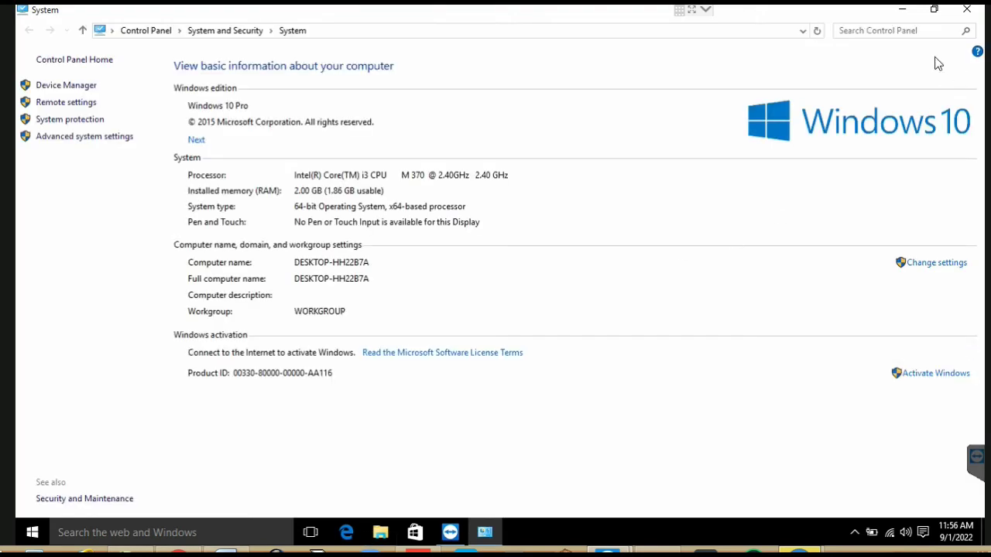
{"action": "left_click", "coordinate": [967, 10]}
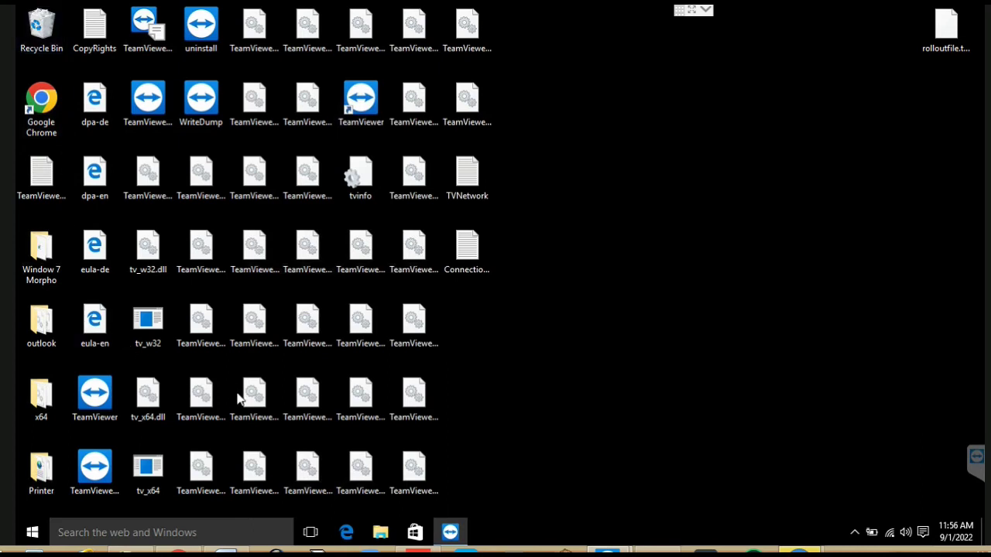
Try to run the ndp48-devpack-enu installer from Downloads, allowing it to make changes, and close the setup and folder windows.
{"action": "left_click", "coordinate": [379, 534]}
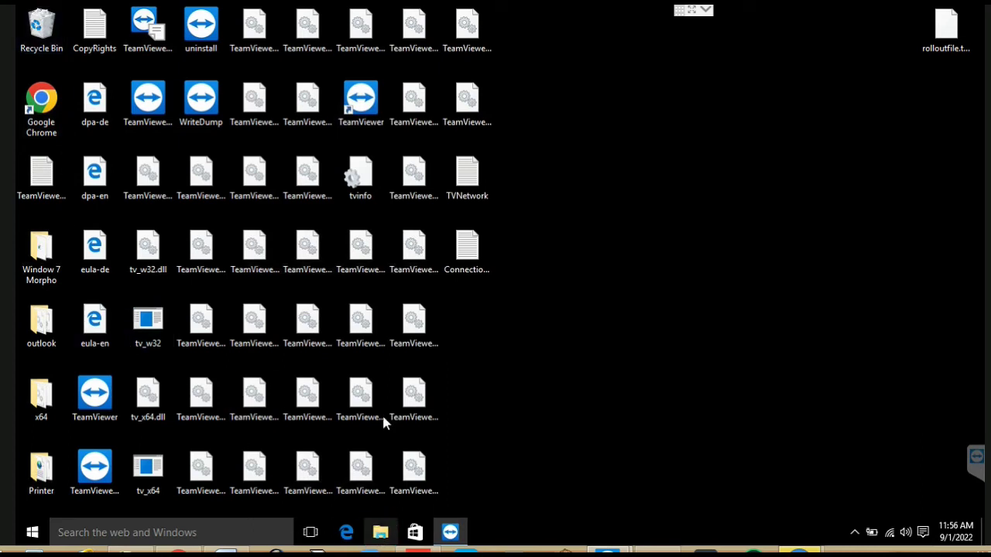
{"action": "left_click", "coordinate": [199, 135]}
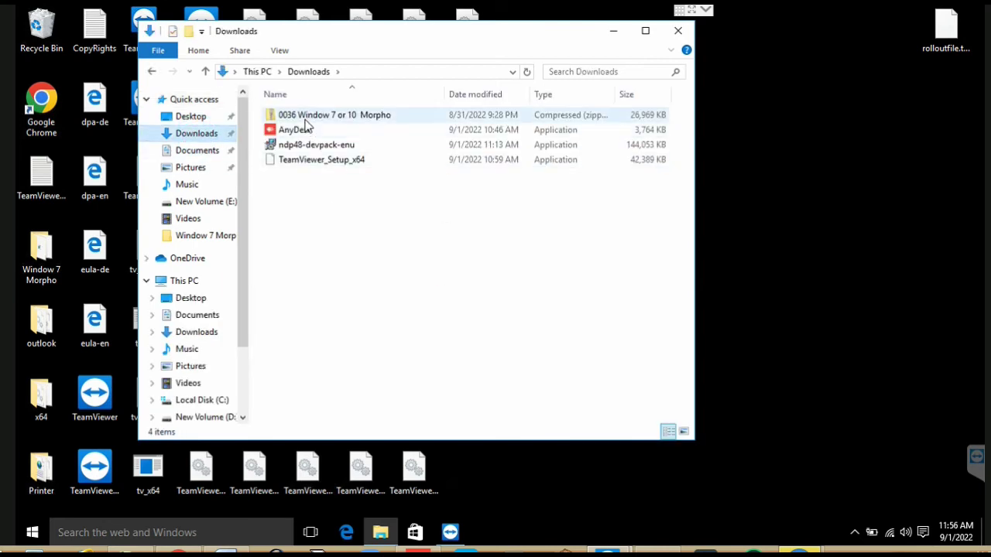
{"action": "left_click", "coordinate": [301, 148]}
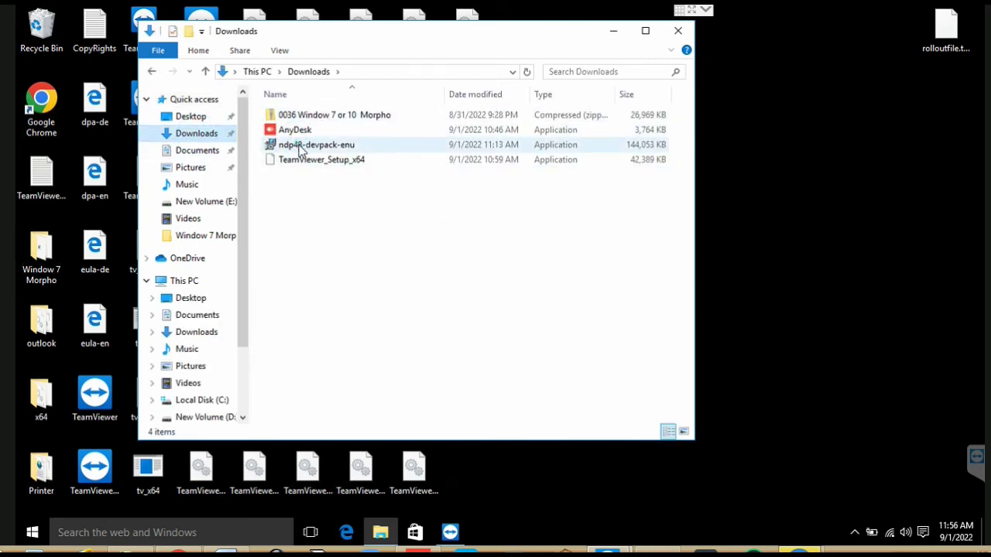
{"action": "left_click", "coordinate": [299, 146]}
{"action": "right_click", "coordinate": [299, 144]}
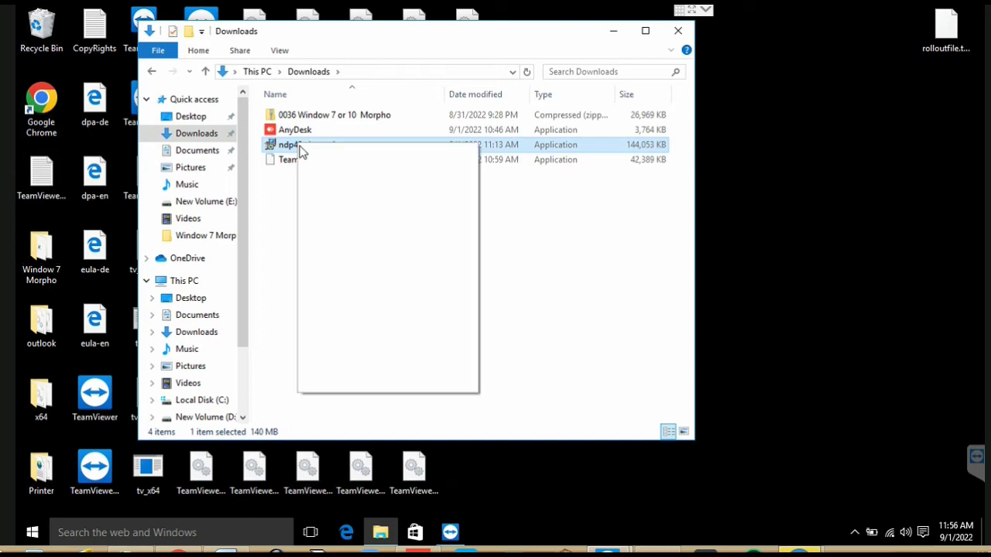
{"action": "left_click", "coordinate": [331, 170]}
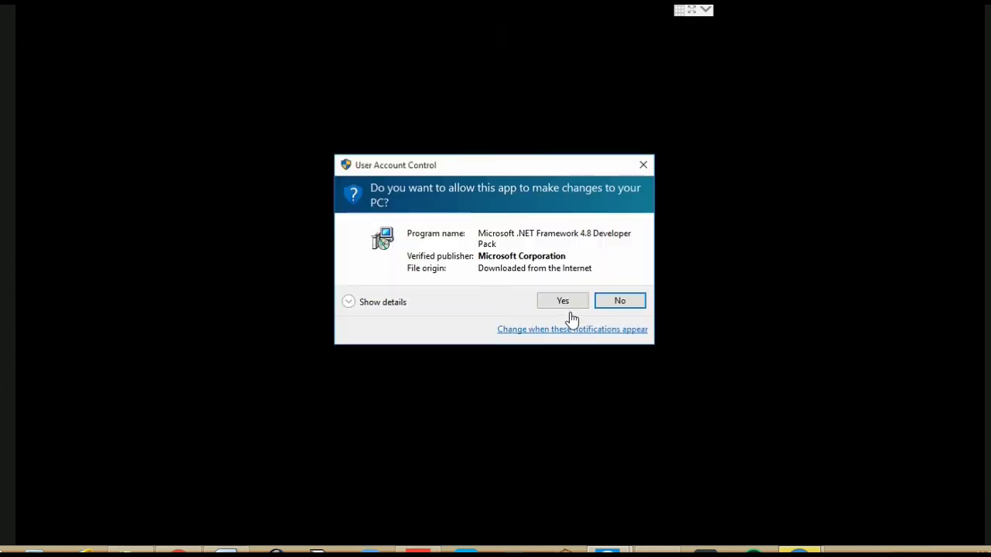
{"action": "left_click", "coordinate": [556, 304]}
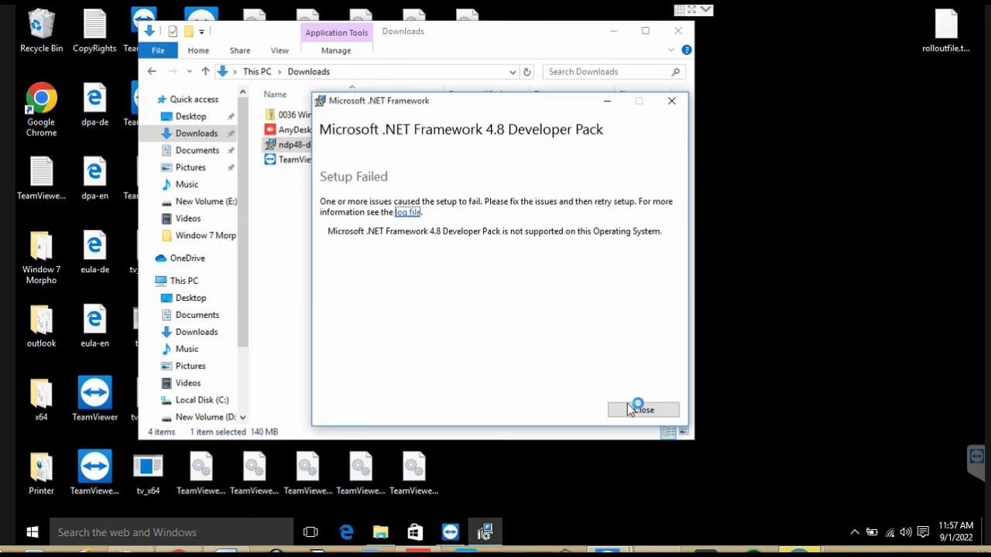
{"action": "left_click", "coordinate": [630, 408]}
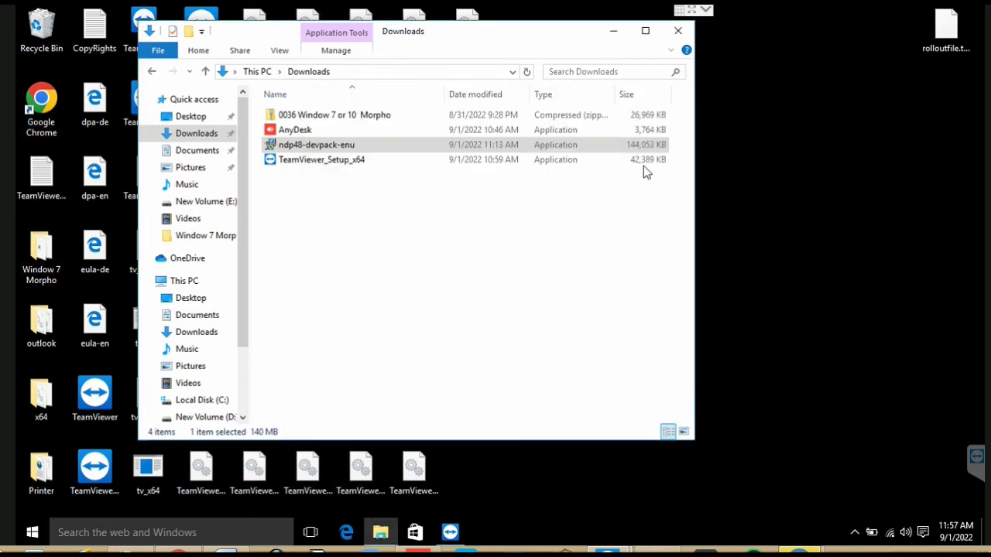
{"action": "left_click", "coordinate": [678, 31]}
Open Google Chrome and search the web for "microsoft windows 10 update".
{"action": "left_click", "coordinate": [190, 530]}
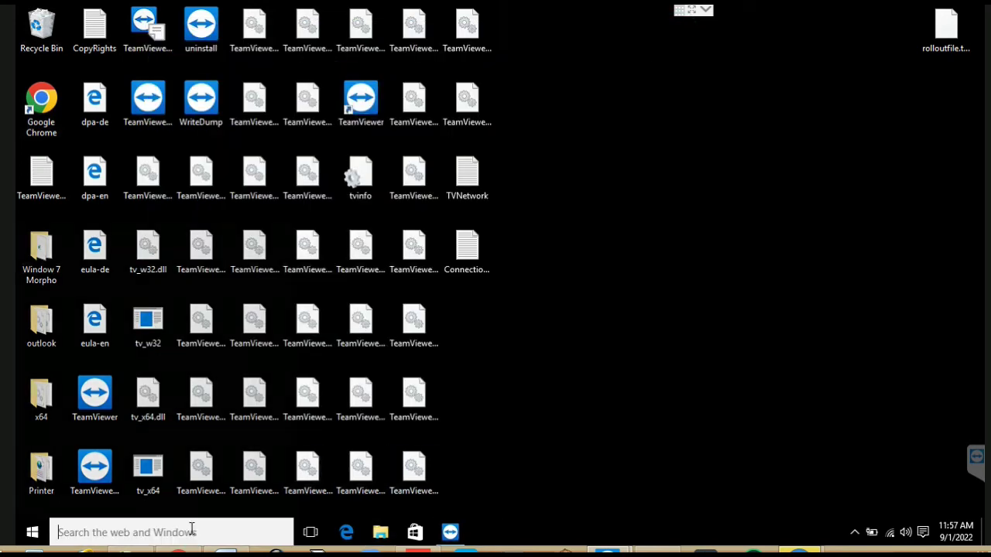
{"action": "left_click", "coordinate": [48, 94]}
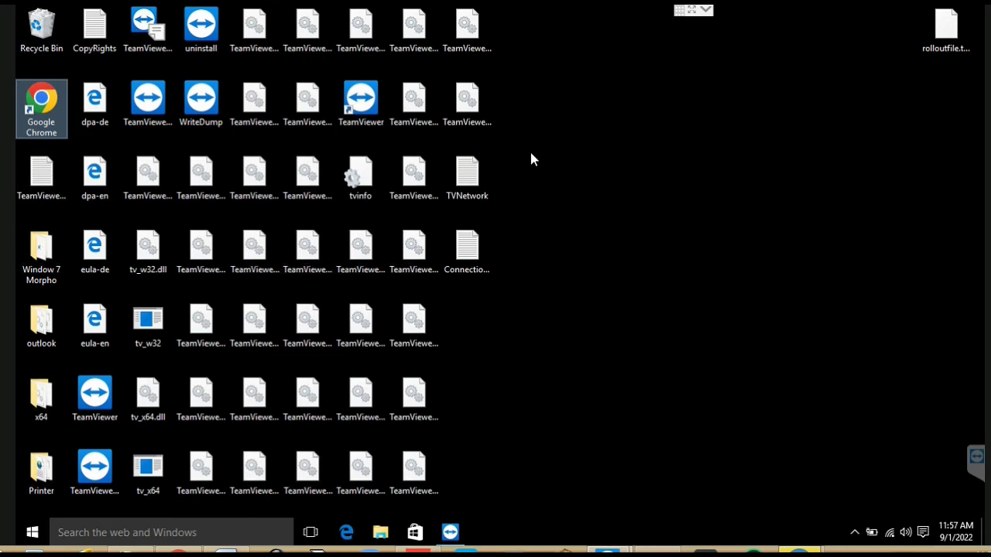
{"action": "double_click", "coordinate": [48, 101]}
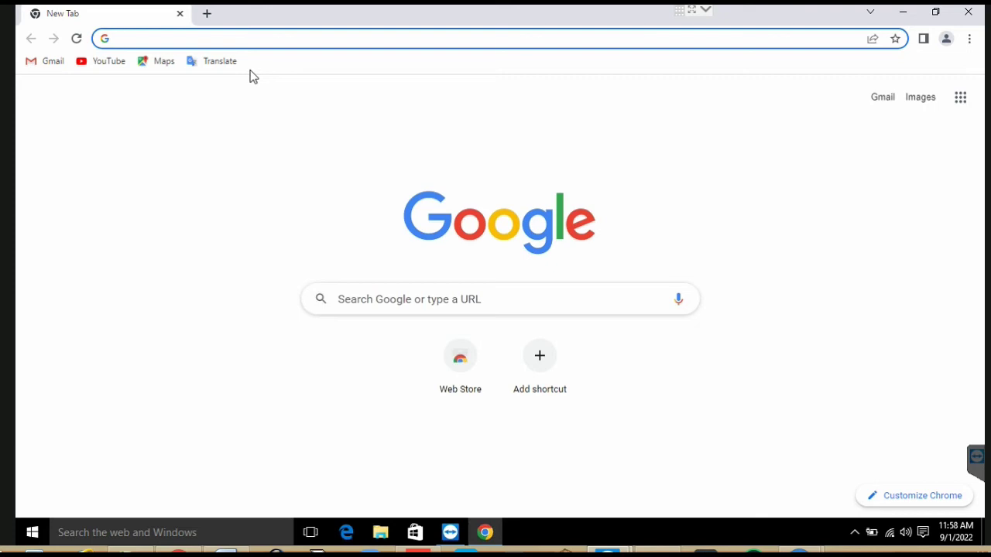
{"action": "type", "text": "micro"}
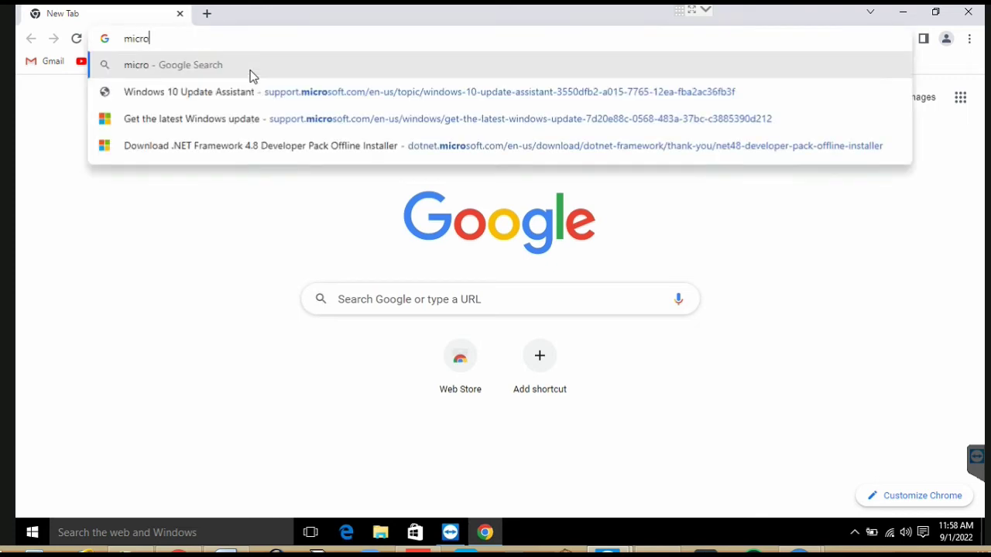
{"action": "type", "text": "soft"}
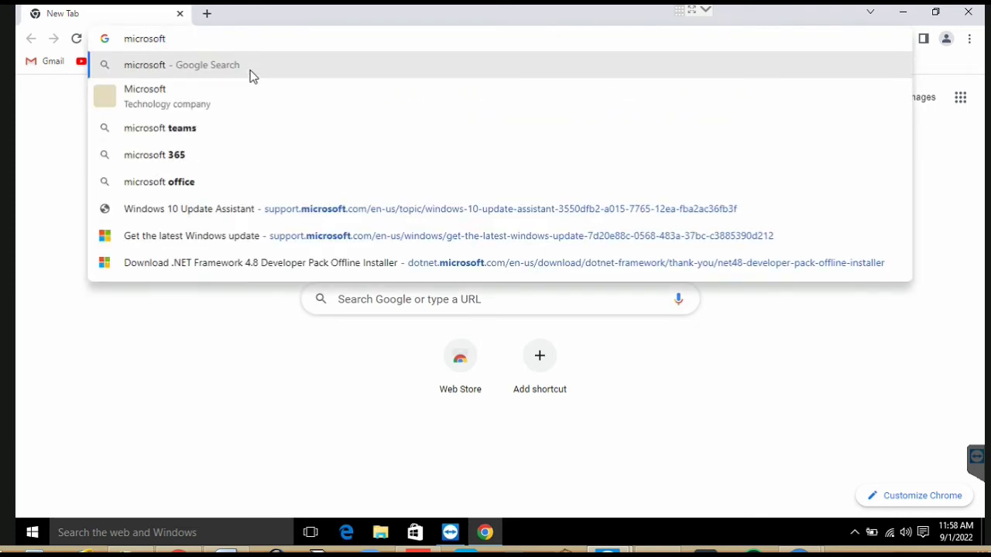
{"action": "type", "text": " window"}
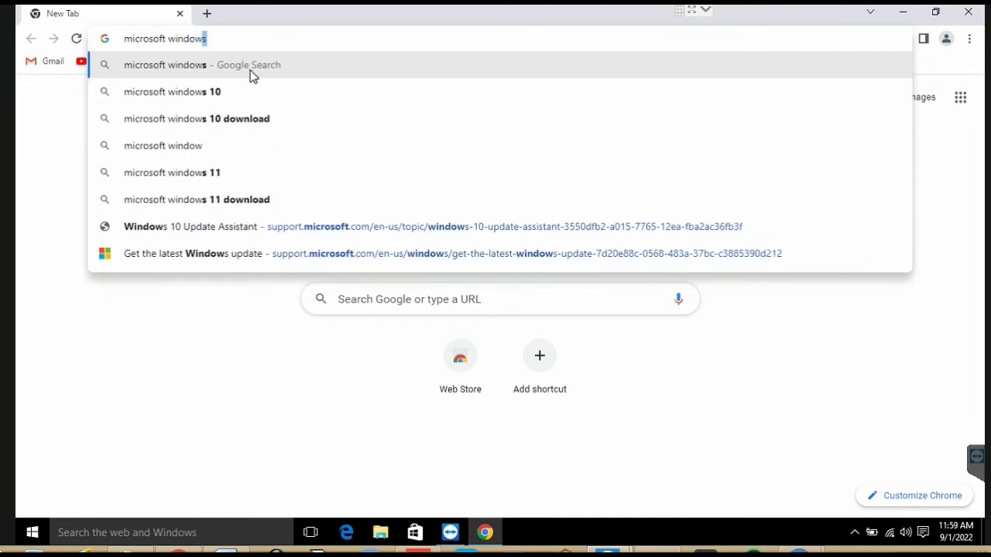
{"action": "type", "text": "s 10"}
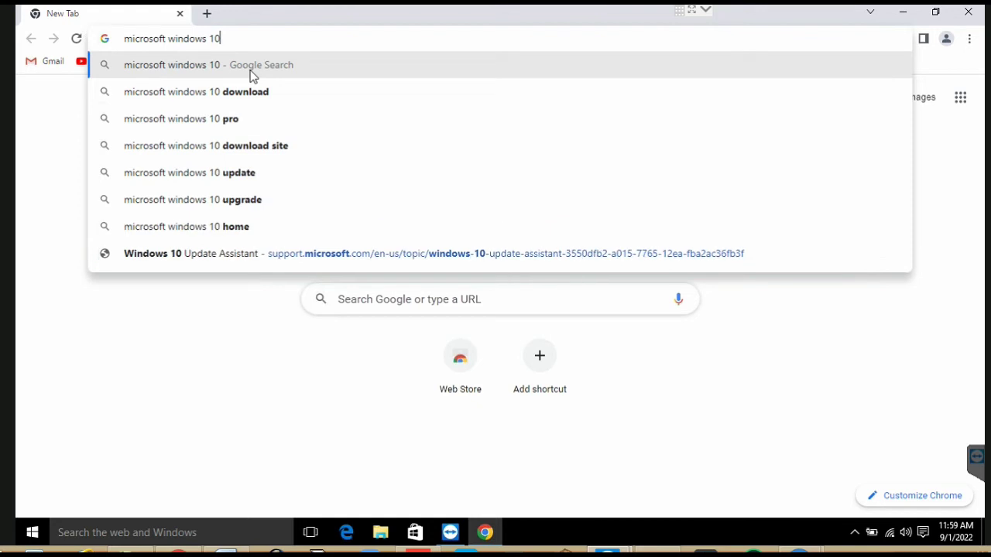
{"action": "type", "text": " update"}
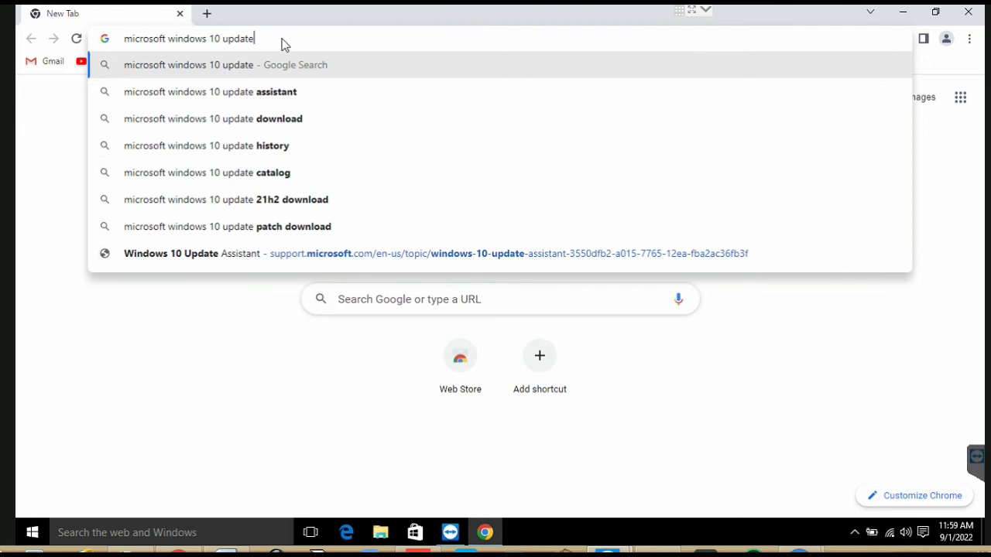
{"action": "key", "text": "Return"}
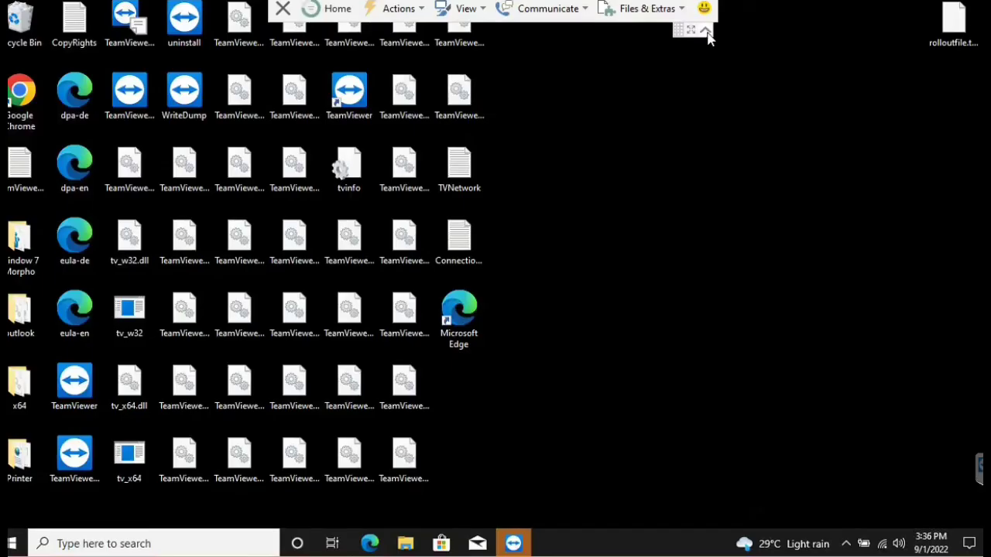
Open the Downloads folder in File Explorer and launch the ndp48-devpack-enu installer as administrator.
{"action": "left_click", "coordinate": [706, 32]}
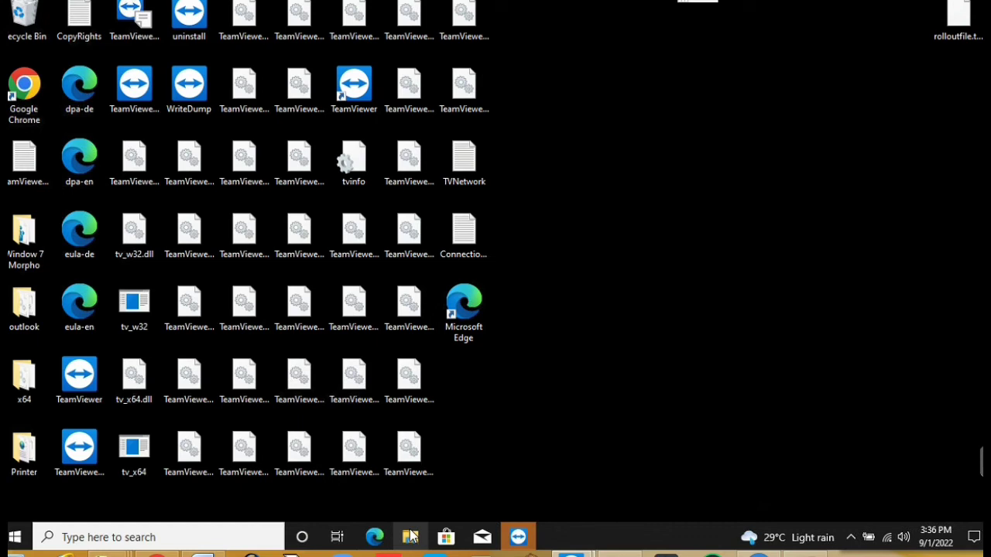
{"action": "left_click", "coordinate": [410, 536]}
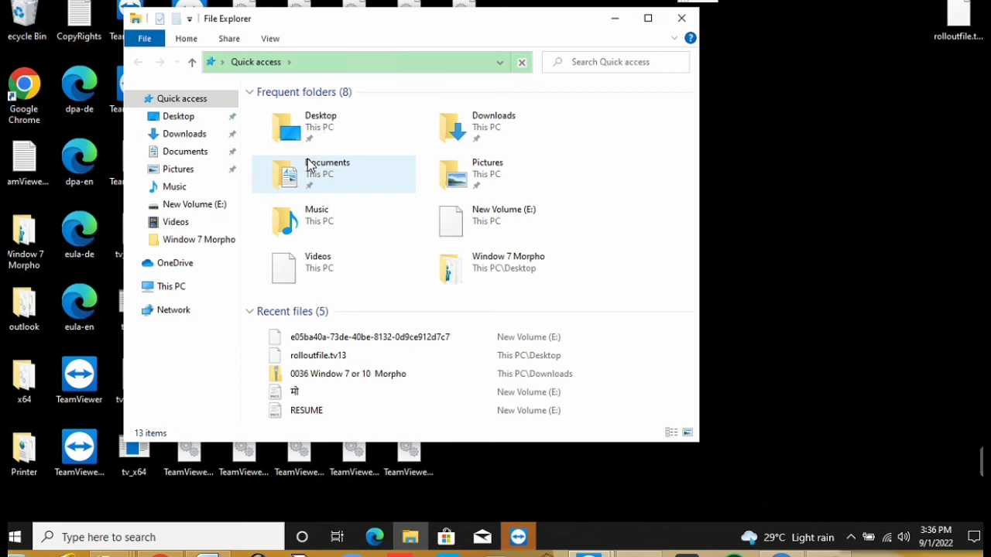
{"action": "left_click", "coordinate": [184, 292]}
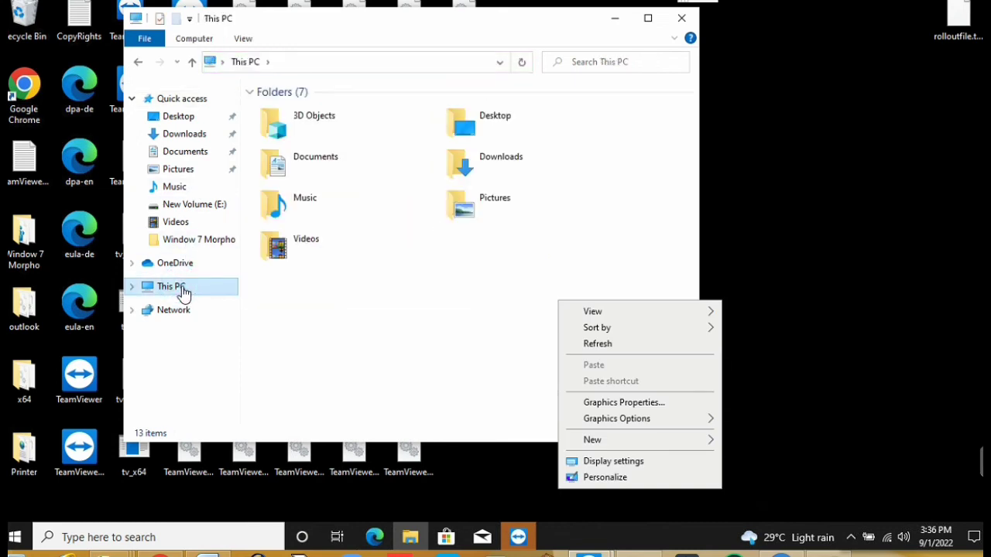
{"action": "double_click", "coordinate": [474, 166]}
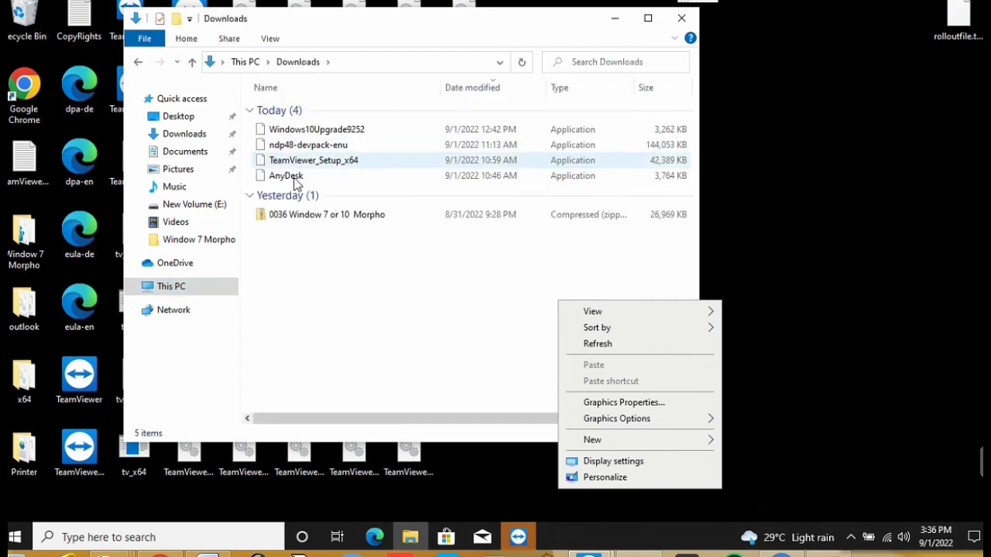
{"action": "left_click", "coordinate": [285, 148]}
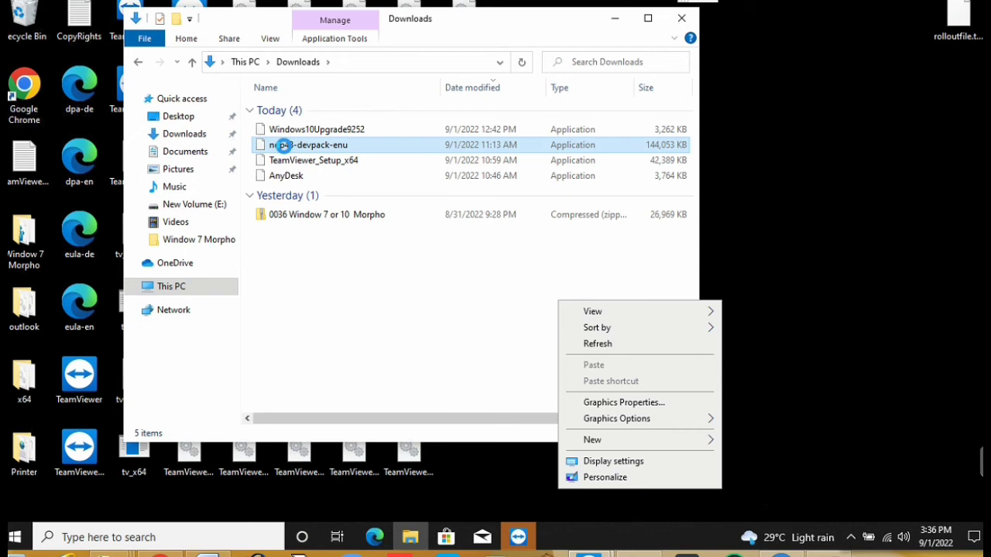
{"action": "left_click", "coordinate": [599, 344]}
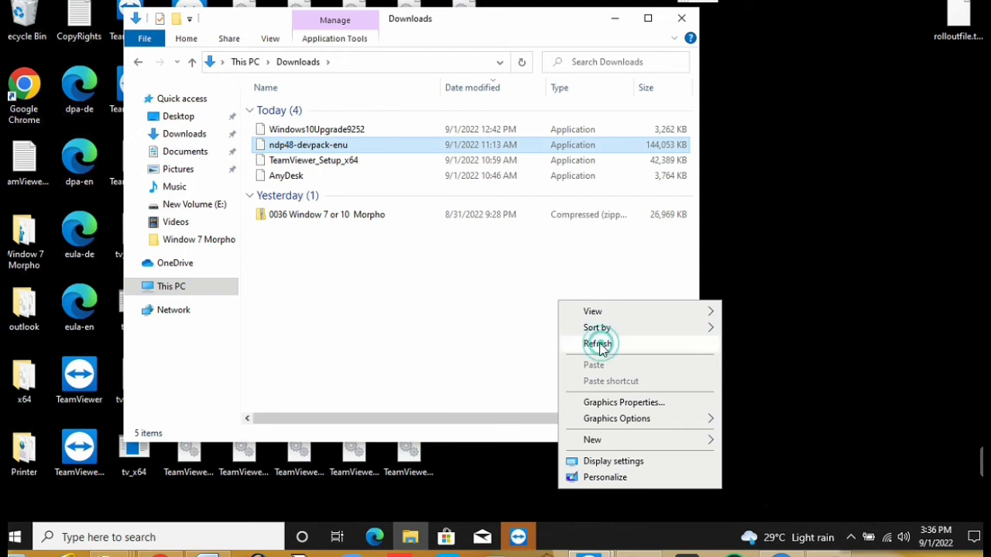
{"action": "right_click", "coordinate": [285, 147]}
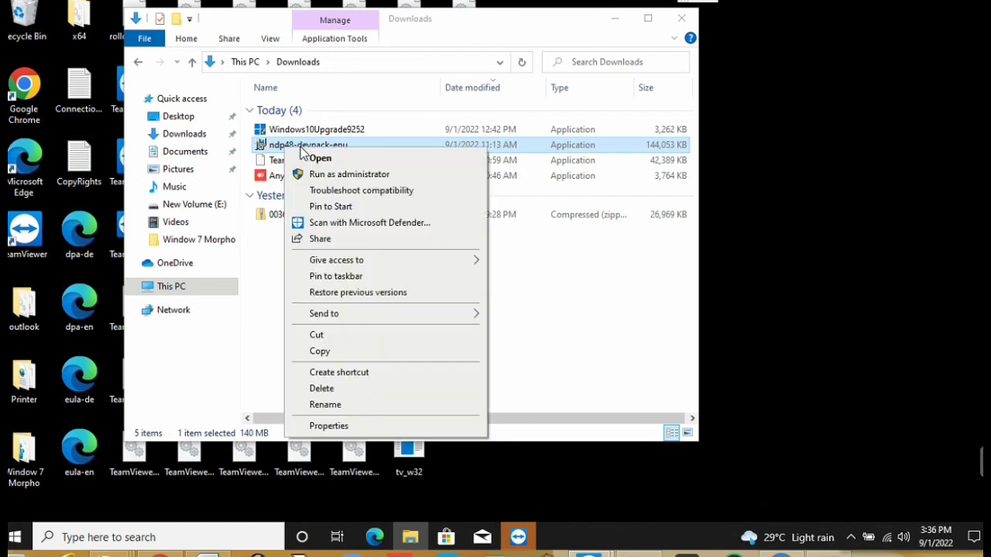
{"action": "left_click", "coordinate": [341, 176]}
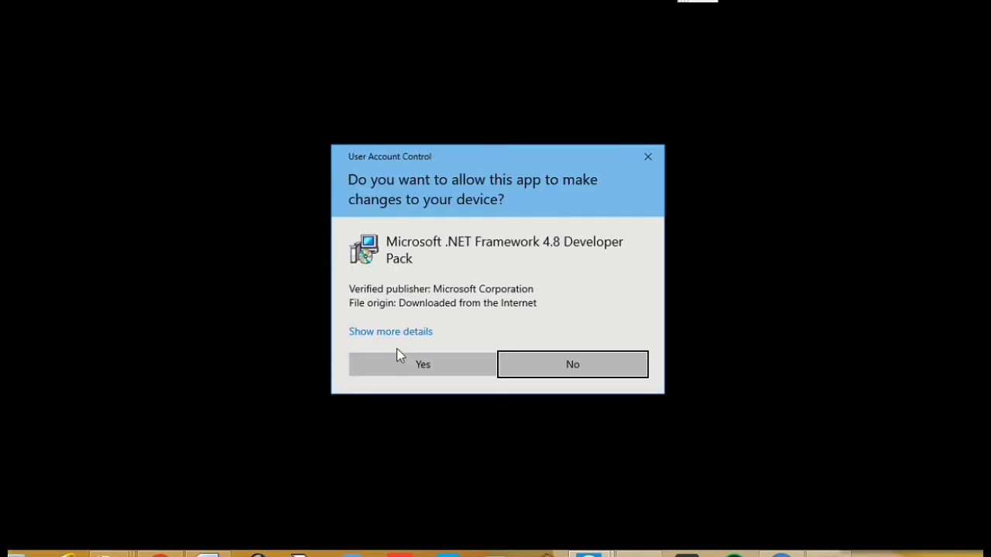
Open the User Account Control notification settings from the prompt's details, lower the notification level, and allow the settings change.
{"action": "left_click", "coordinate": [388, 339]}
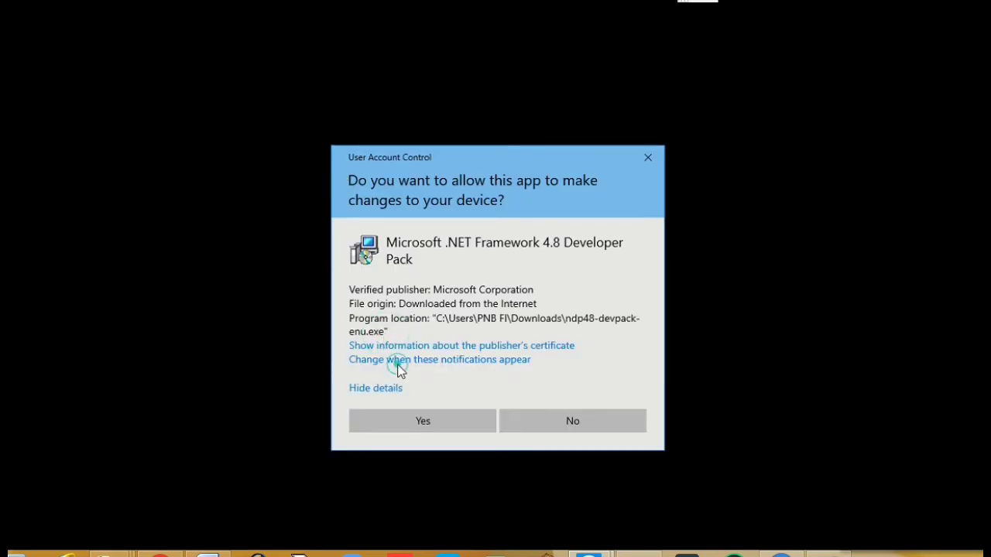
{"action": "key", "text": "alt+y"}
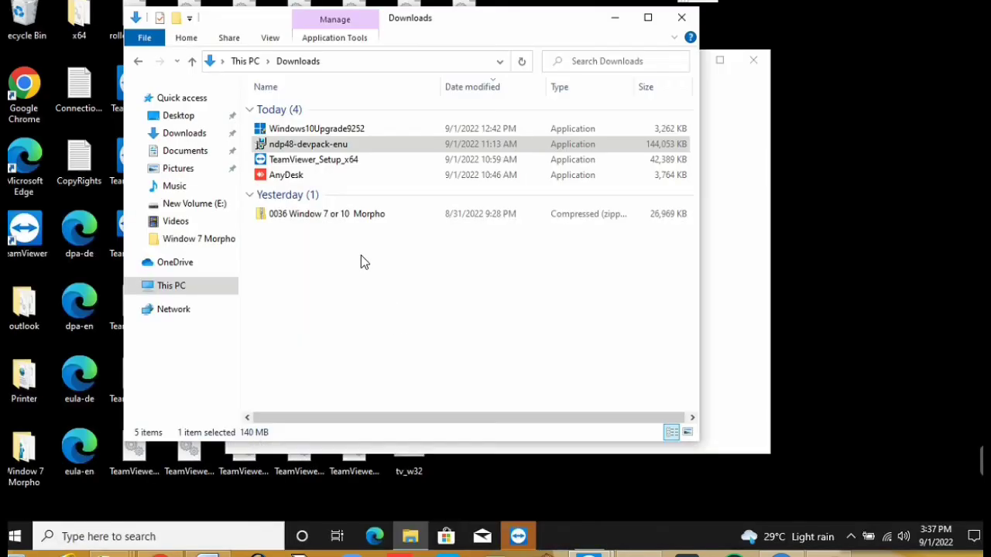
{"action": "left_click", "coordinate": [743, 326]}
{"action": "left_click_drag", "start_coordinate": [328, 227], "coordinate": [377, 406]}
{"action": "left_click", "coordinate": [616, 427]}
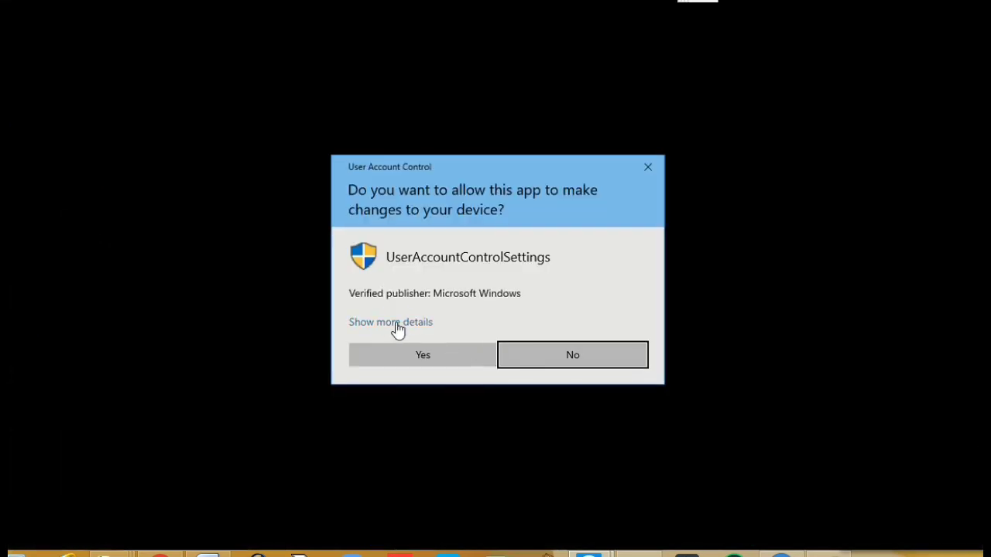
{"action": "left_click", "coordinate": [399, 324]}
{"action": "left_click", "coordinate": [414, 352]}
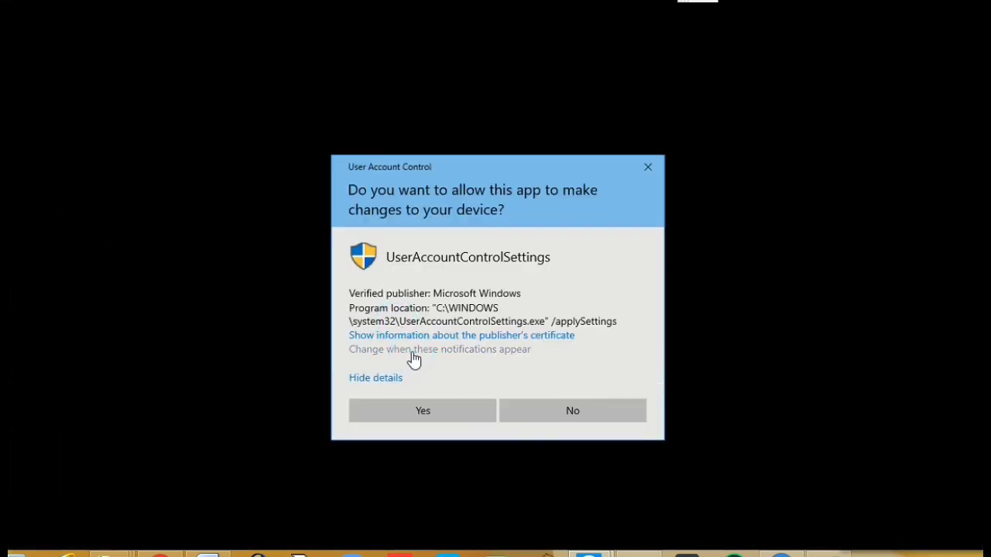
{"action": "left_click_drag", "start_coordinate": [339, 242], "coordinate": [465, 418]}
{"action": "left_click", "coordinate": [624, 426]}
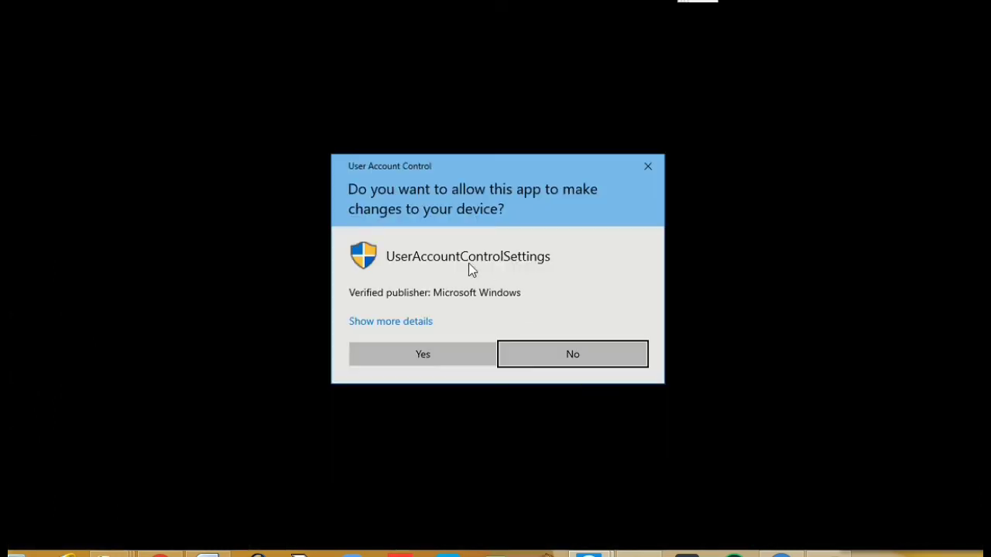
{"action": "left_click", "coordinate": [413, 360]}
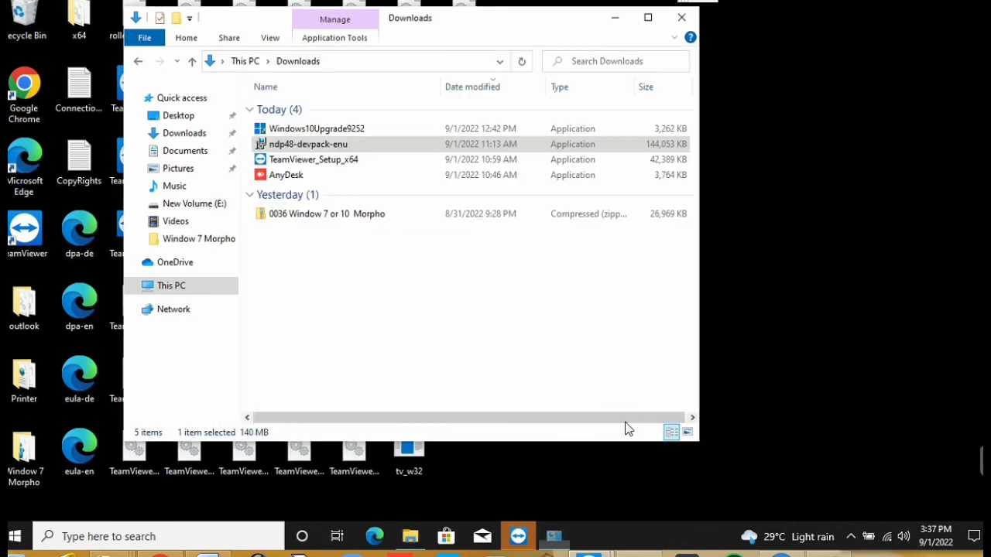
Run ndp48-devpack-enu again, agree to the license terms, install the Developer Pack, and close the setup and Downloads windows.
{"action": "right_click", "coordinate": [288, 145]}
{"action": "left_click", "coordinate": [319, 167]}
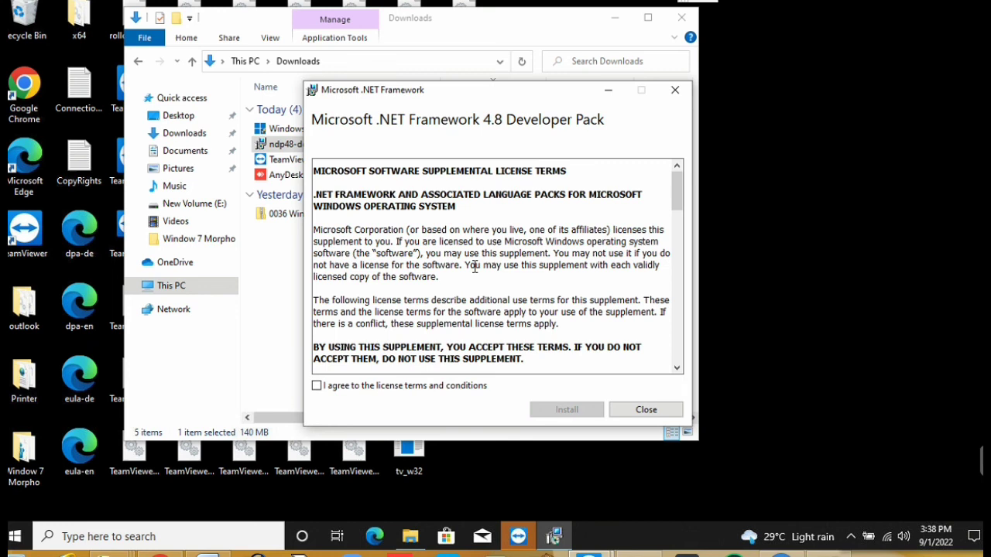
{"action": "left_click", "coordinate": [318, 386]}
{"action": "left_click", "coordinate": [551, 410]}
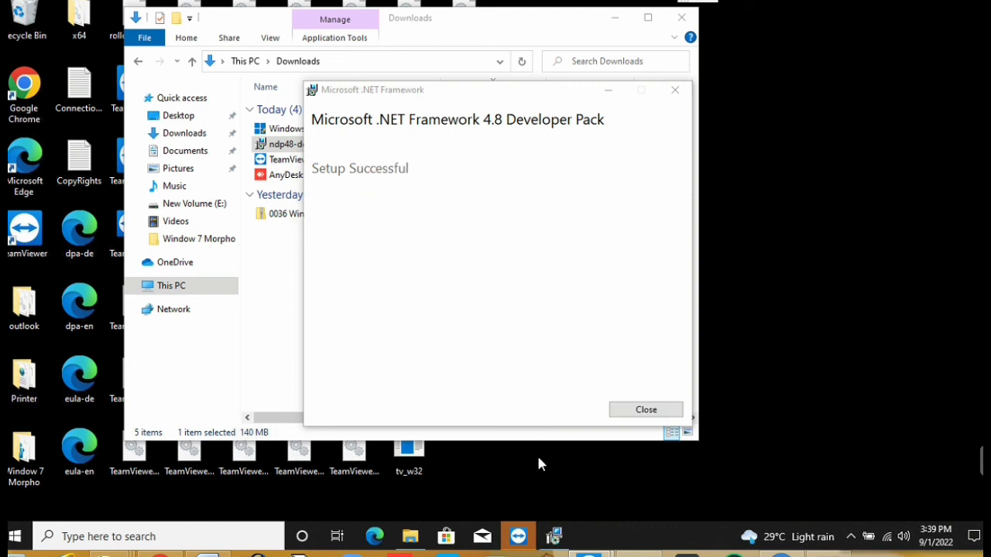
{"action": "left_click", "coordinate": [652, 411]}
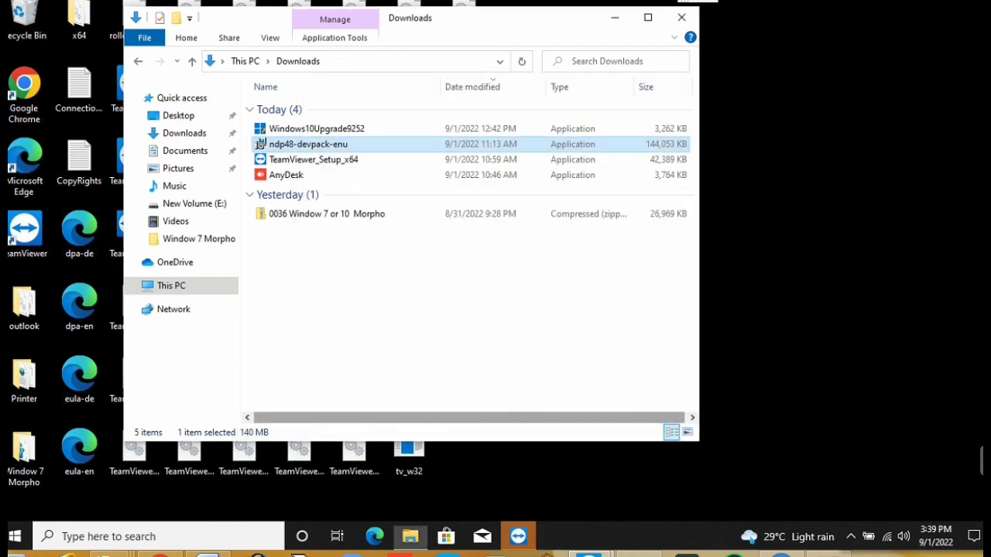
{"action": "left_click", "coordinate": [682, 19]}
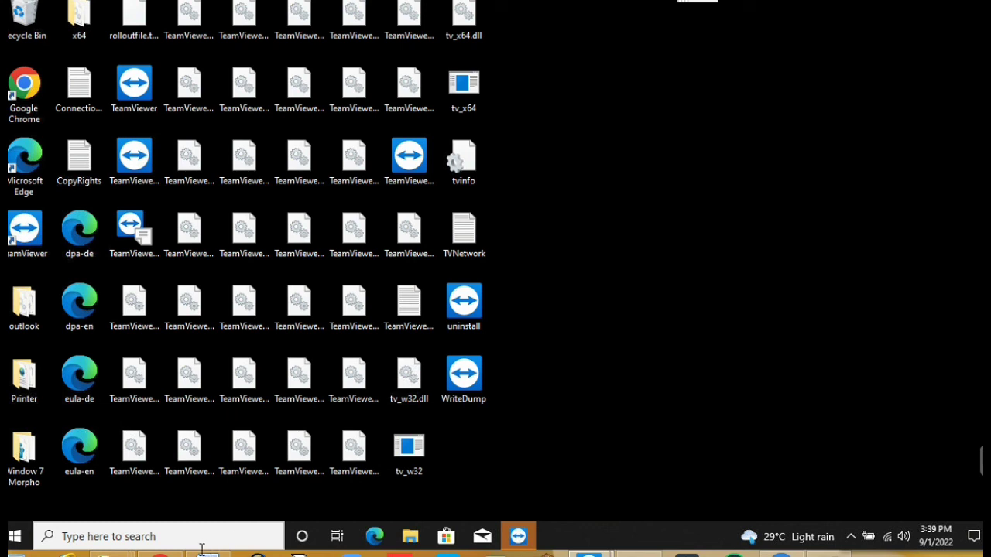
Search for "pc", open This PC's properties, review the device and Windows specifications on the maximized About page, and close Settings.
{"action": "left_click", "coordinate": [191, 537]}
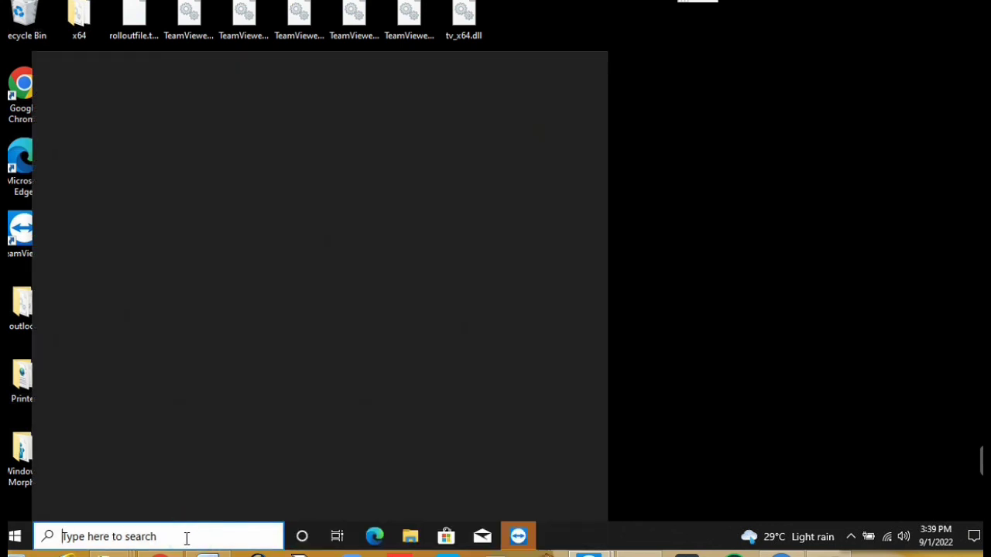
{"action": "type", "text": "pc"}
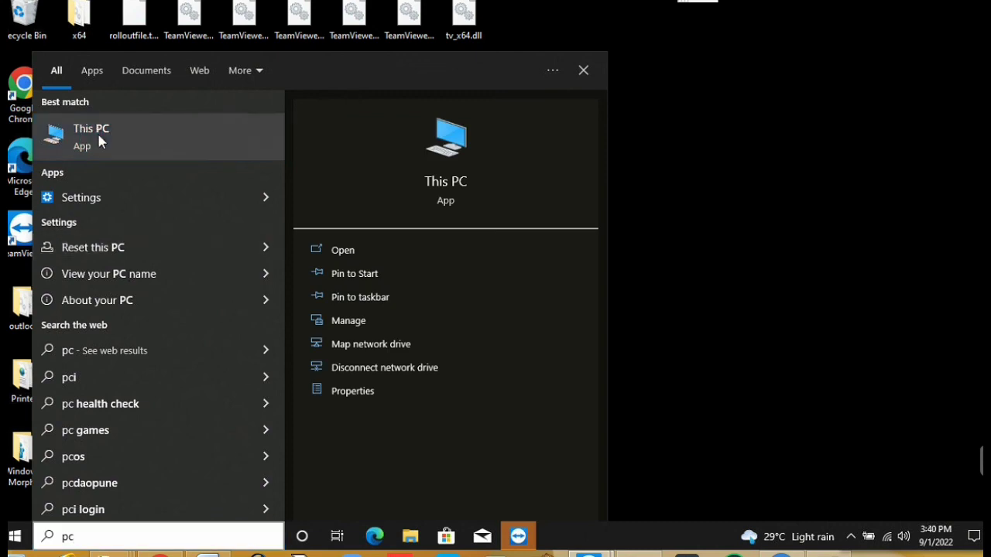
{"action": "right_click", "coordinate": [99, 135]}
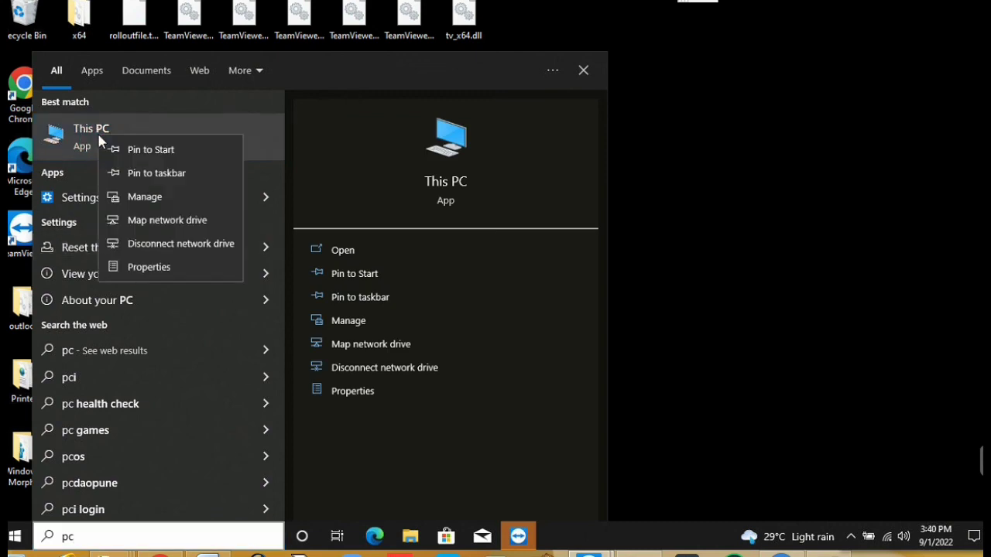
{"action": "left_click", "coordinate": [151, 267]}
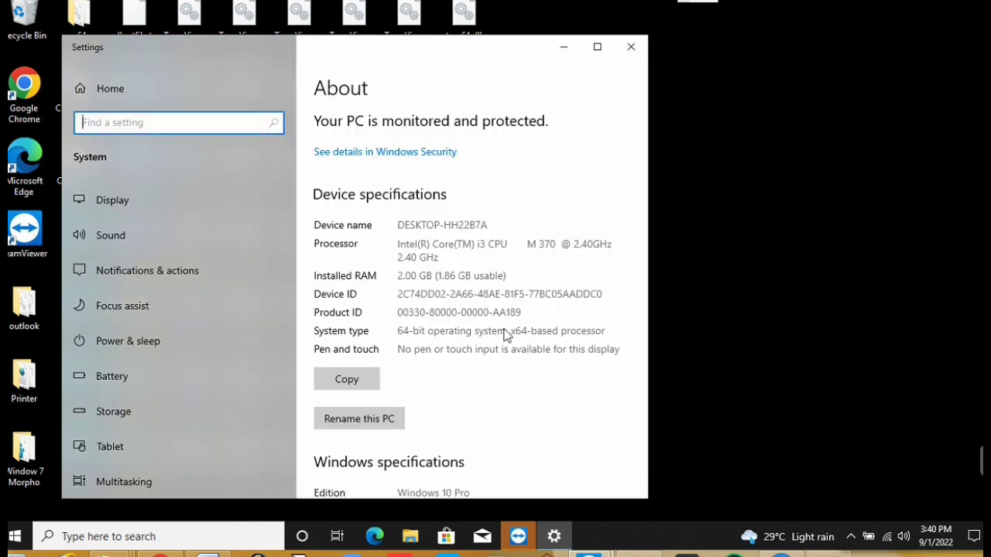
{"action": "left_click", "coordinate": [597, 47]}
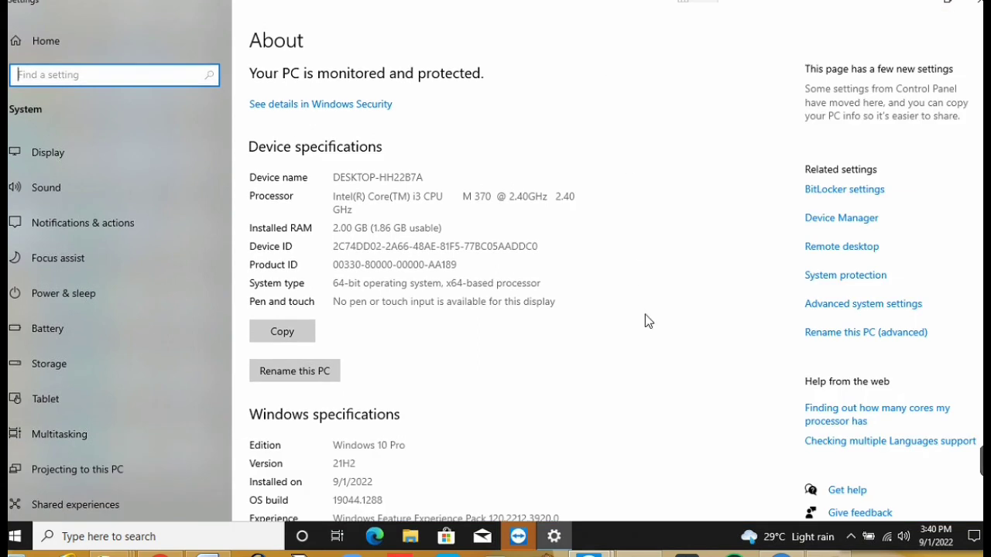
{"action": "scroll", "coordinate": [645, 315], "scroll_direction": "down", "scroll_amount": 2}
{"action": "scroll", "coordinate": [645, 315], "scroll_direction": "down", "scroll_amount": 3}
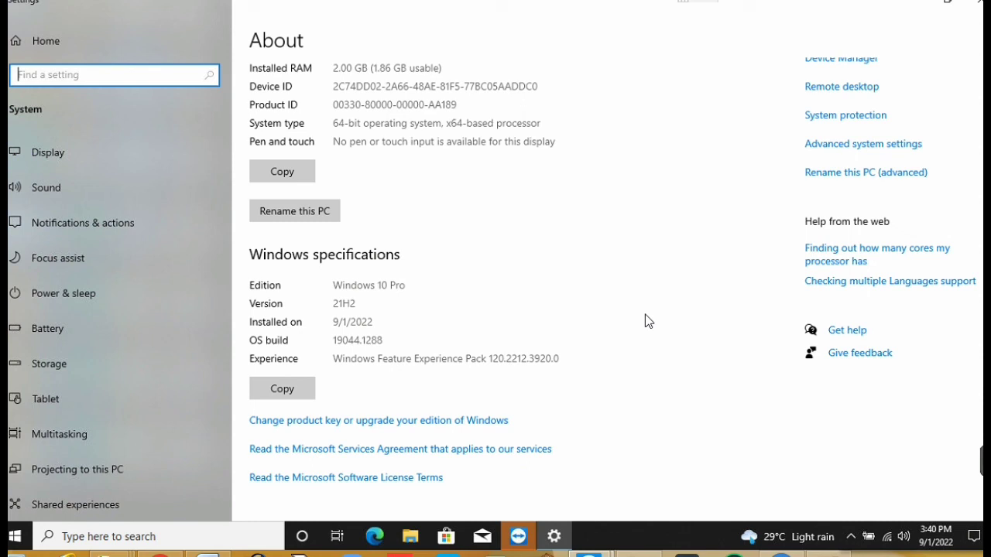
{"action": "scroll", "coordinate": [645, 314], "scroll_direction": "up", "scroll_amount": 2}
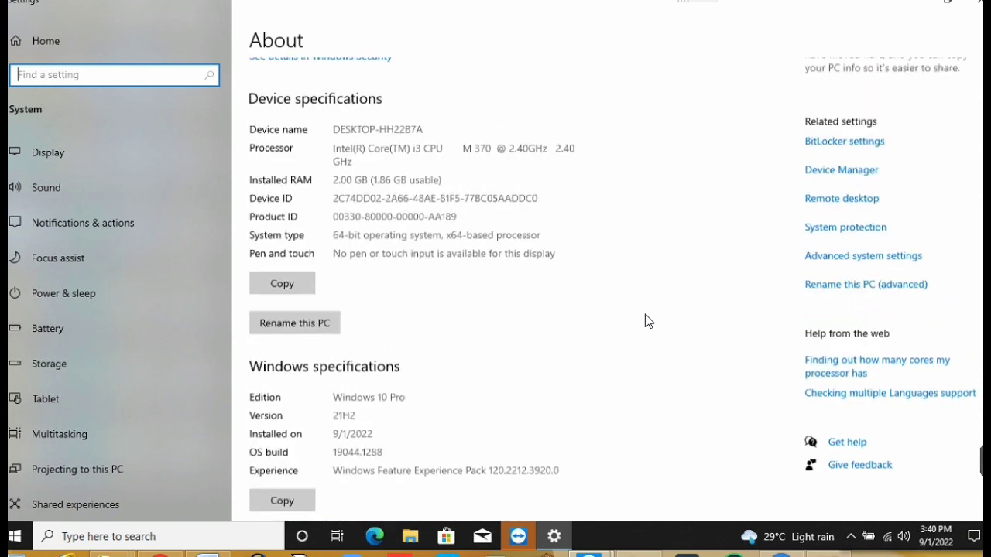
{"action": "scroll", "coordinate": [648, 320], "scroll_direction": "up", "scroll_amount": 1}
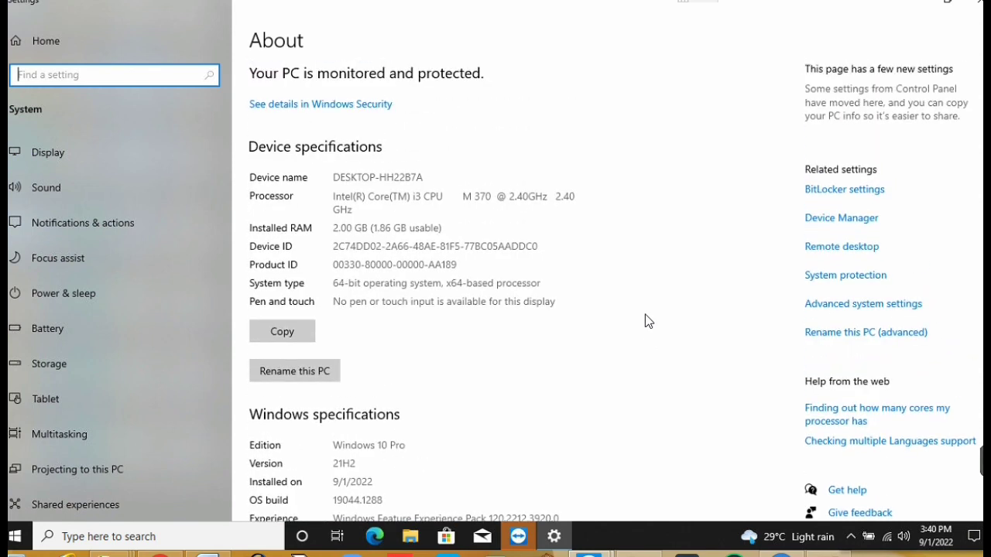
{"action": "left_click", "coordinate": [977, 6]}
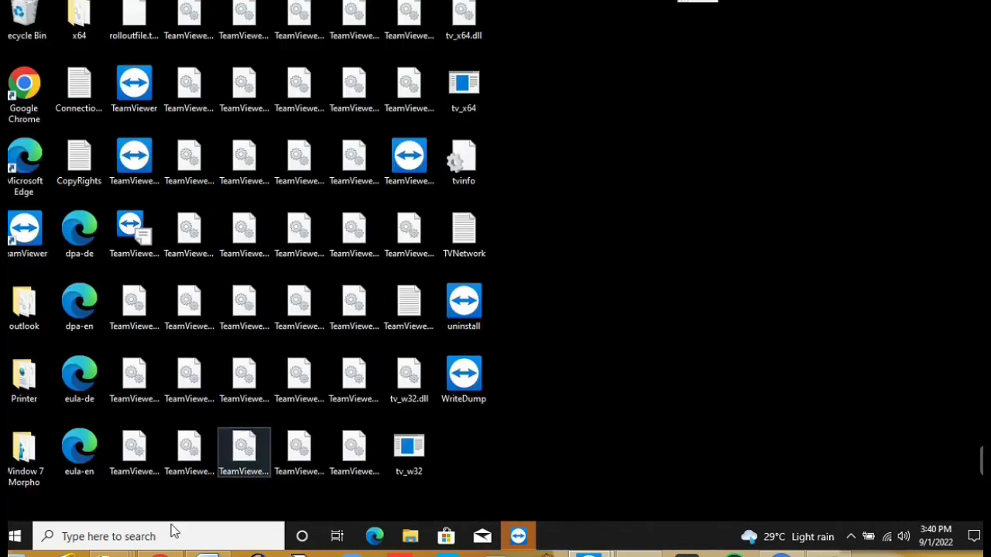
Run winver to check the Windows version and OS build after the update, and dismiss the About Windows dialog.
{"action": "left_click", "coordinate": [161, 537]}
{"action": "type", "text": "winver"}
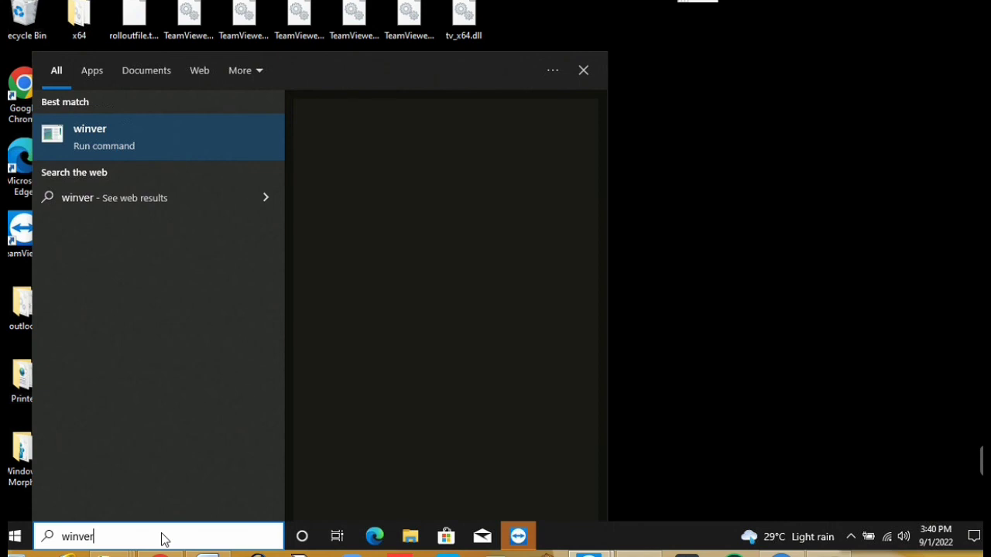
{"action": "key", "text": "Return"}
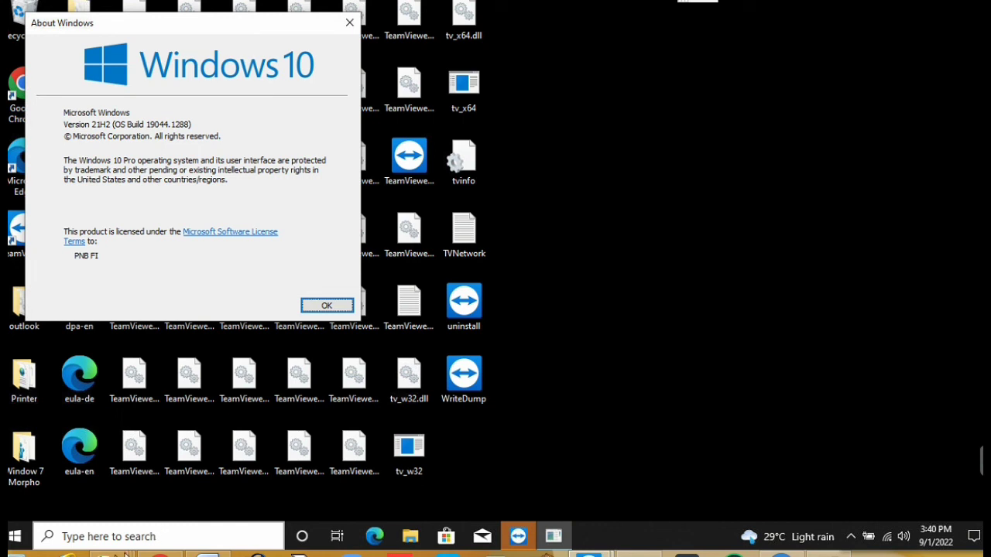
{"action": "left_click", "coordinate": [338, 307]}
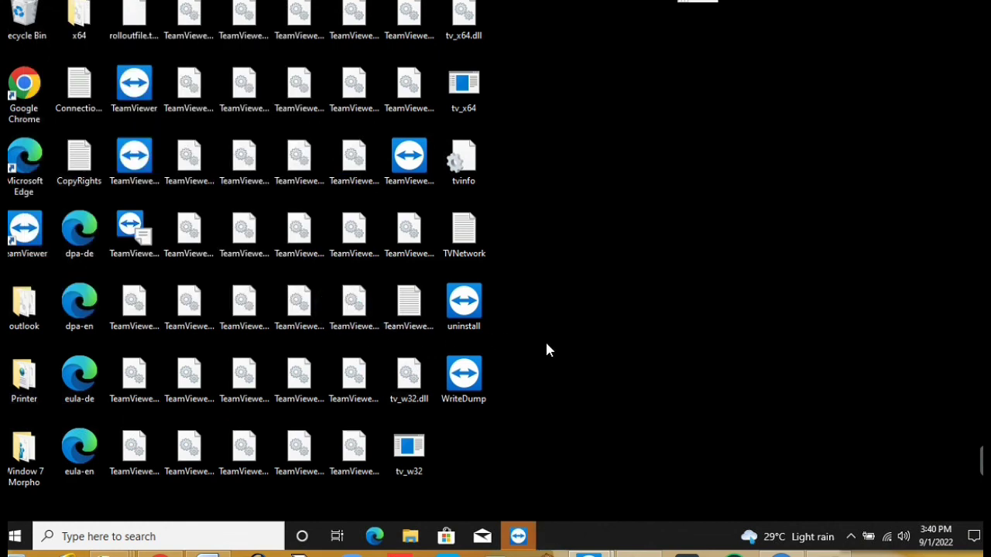